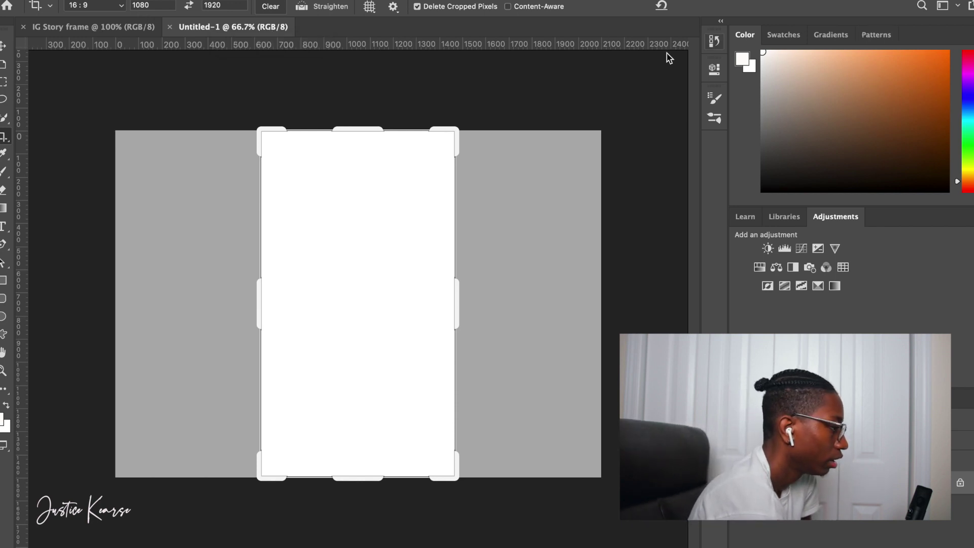
- Apply the 1080 by 1920 portrait crop and place the Screen Shot 2021-02-02 at 5.07.09 AM image on the canvas
{"action": "left_click", "coordinate": [409, 227]}
{"action": "left_click", "coordinate": [717, 9]}
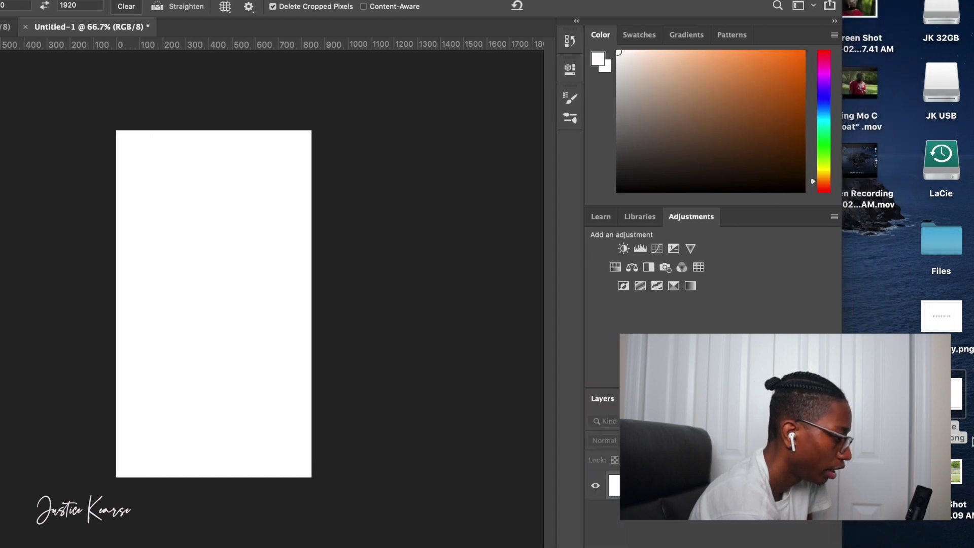
{"action": "left_click_drag", "start_coordinate": [957, 471], "coordinate": [269, 208]}
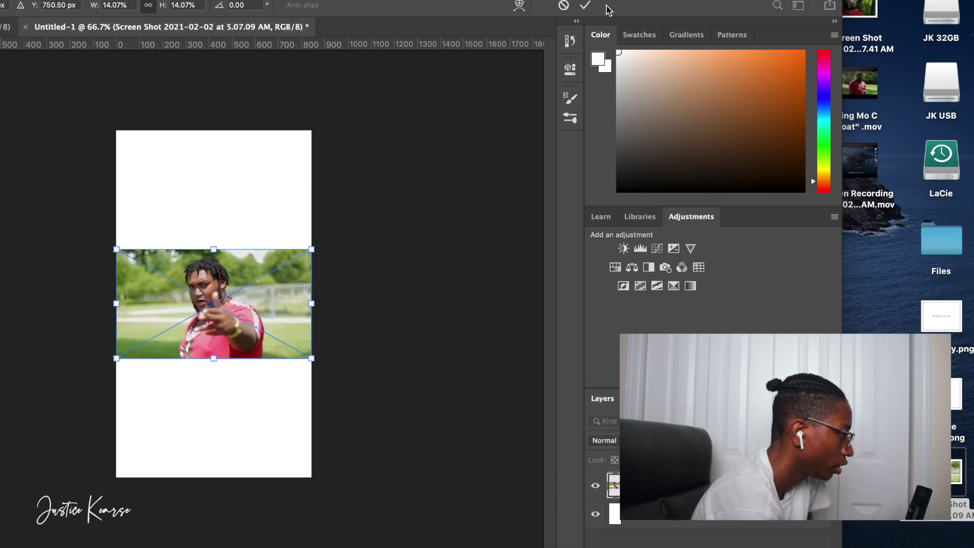
{"action": "left_click", "coordinate": [585, 6]}
- Move the placed 5.07.09 AM photo up to the canvas's upper edge
{"action": "key", "text": "c"}
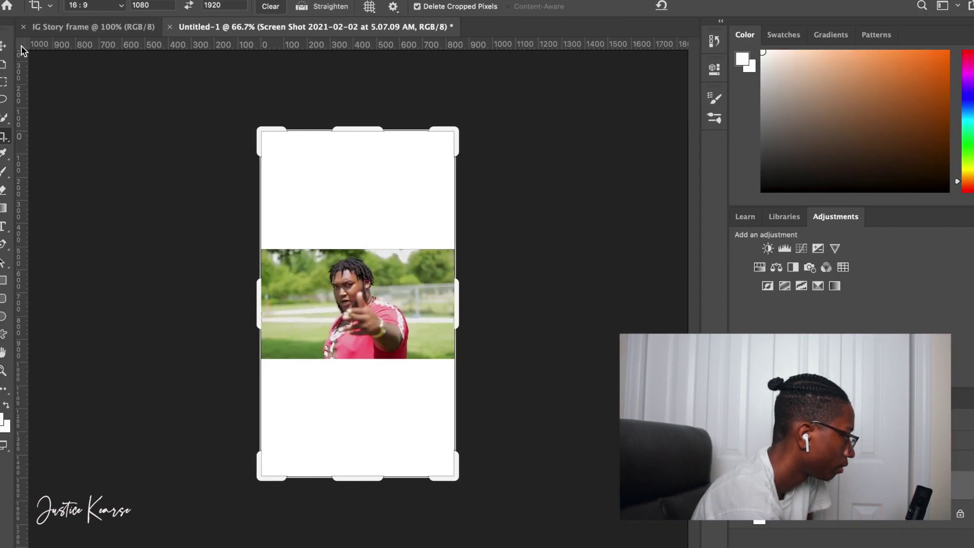
{"action": "left_click", "coordinate": [3, 46]}
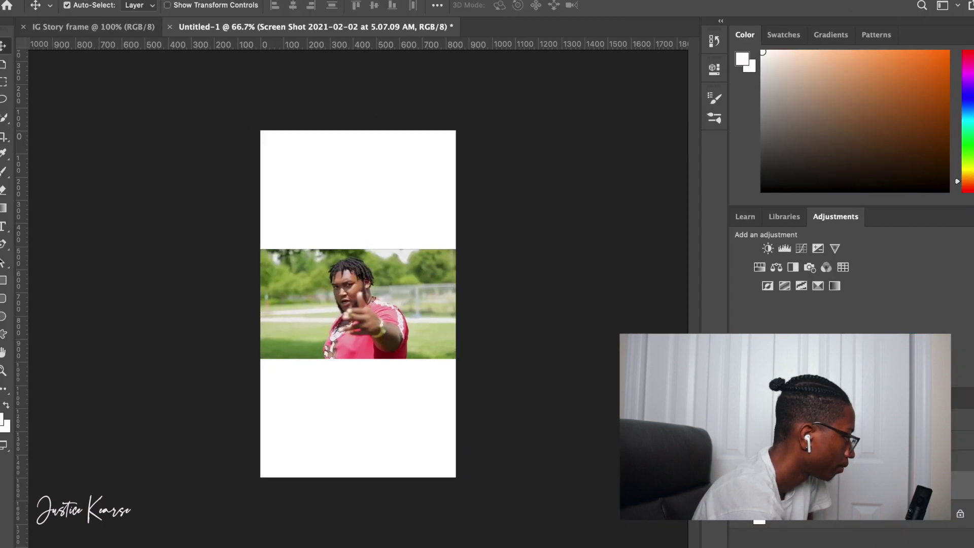
{"action": "left_click_drag", "start_coordinate": [385, 277], "coordinate": [386, 161]}
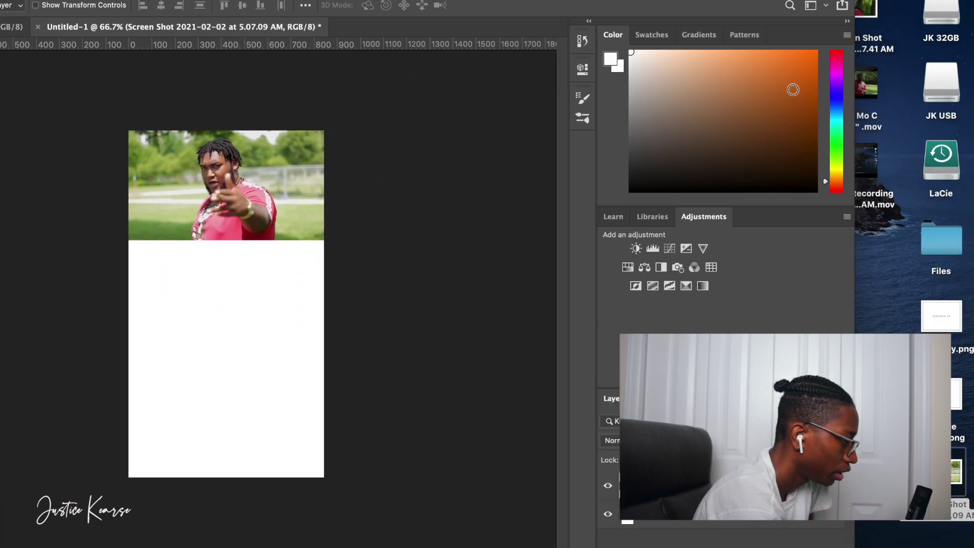
- Place the Screen Shot 2021-02-02 at 5.07.41 AM image and align it with the canvas's lower edge
{"action": "left_click_drag", "start_coordinate": [868, 18], "coordinate": [254, 372]}
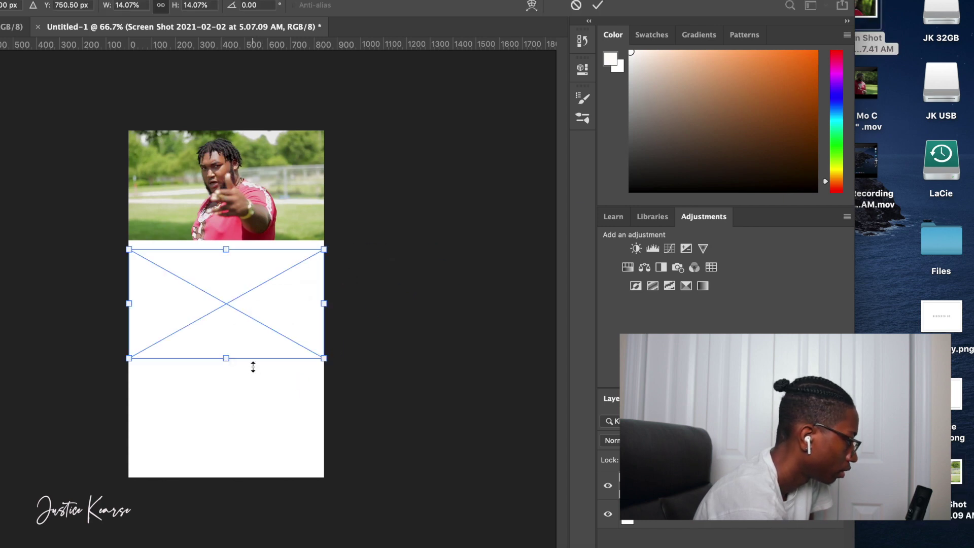
{"action": "left_click_drag", "start_coordinate": [248, 318], "coordinate": [247, 434]}
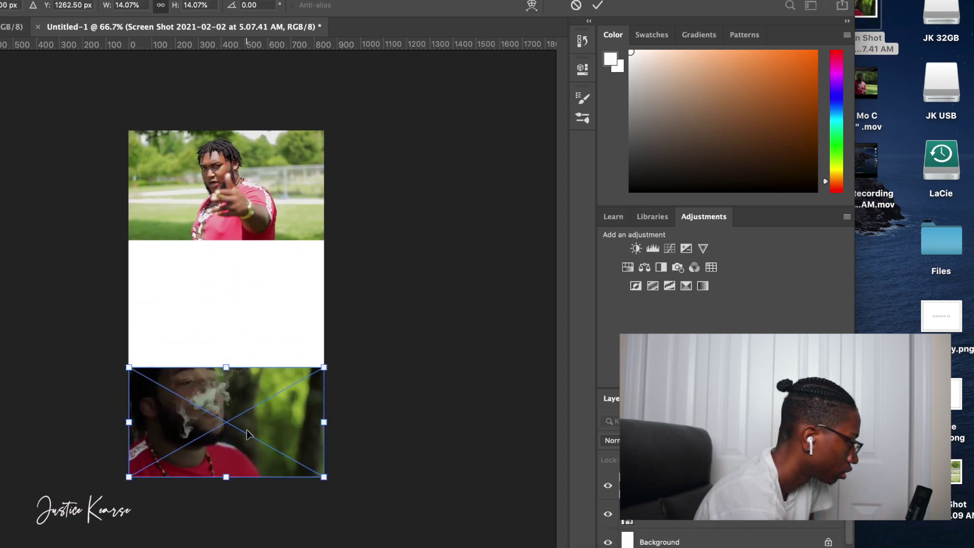
{"action": "left_click", "coordinate": [599, 5]}
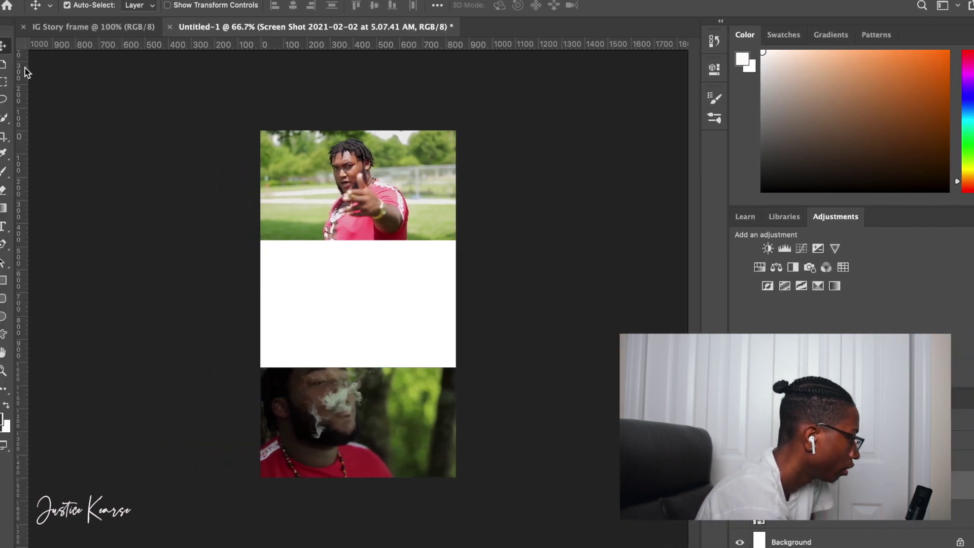
- Set up the Eraser with a torn-paper brush tip at 2500 px
{"action": "left_click", "coordinate": [5, 192]}
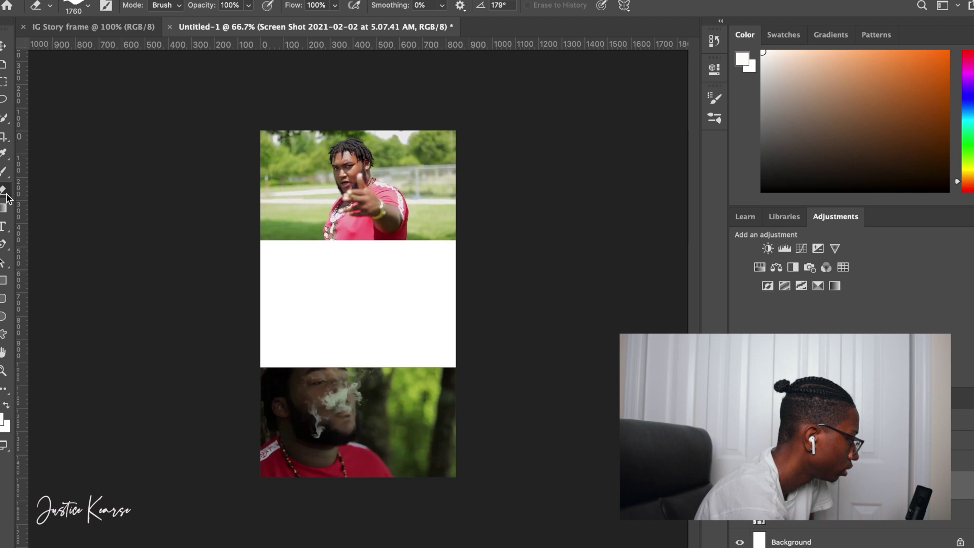
{"action": "left_click", "coordinate": [715, 98]}
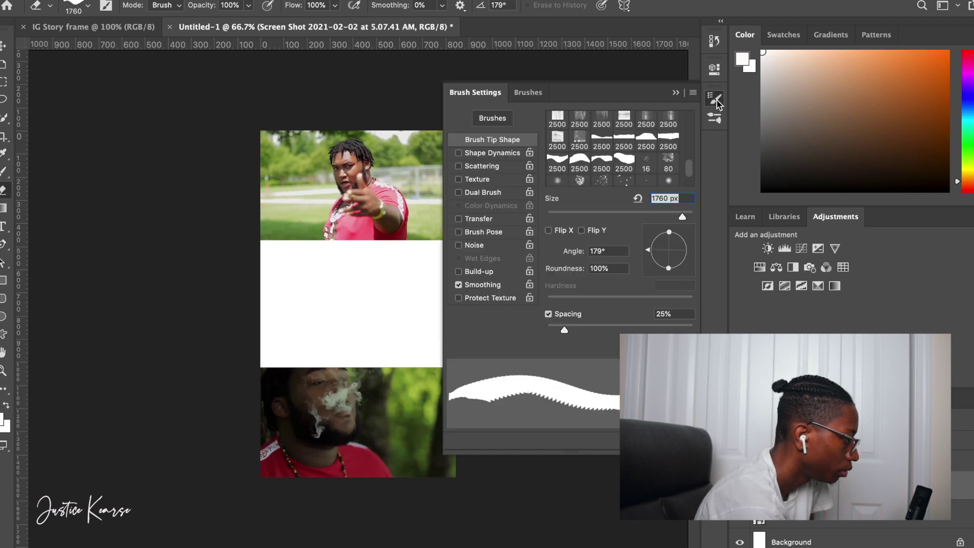
{"action": "left_click", "coordinate": [569, 162]}
{"action": "left_click", "coordinate": [676, 93]}
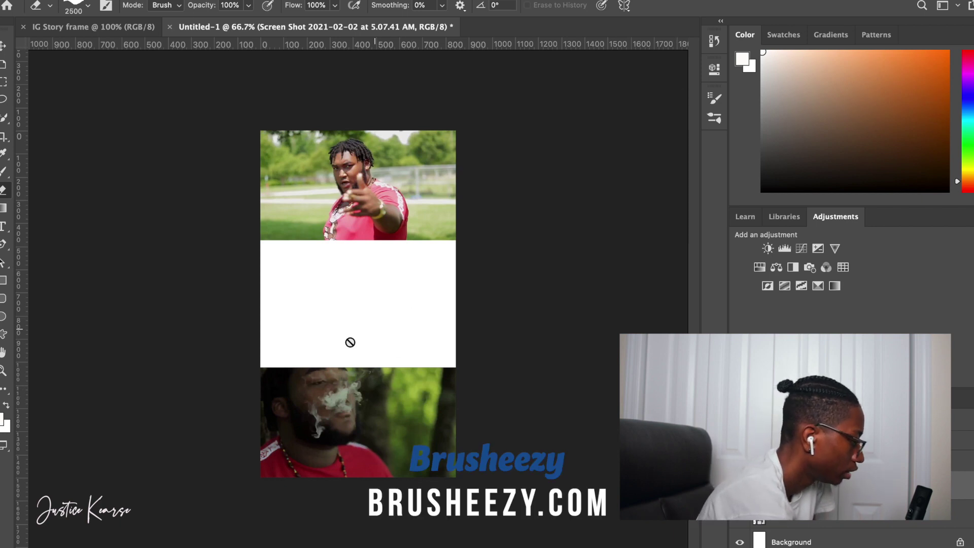
- Try erasing on the lower photo, dismiss the alert, and rasterize the 5.07.41 AM layer
{"action": "left_click", "coordinate": [399, 437]}
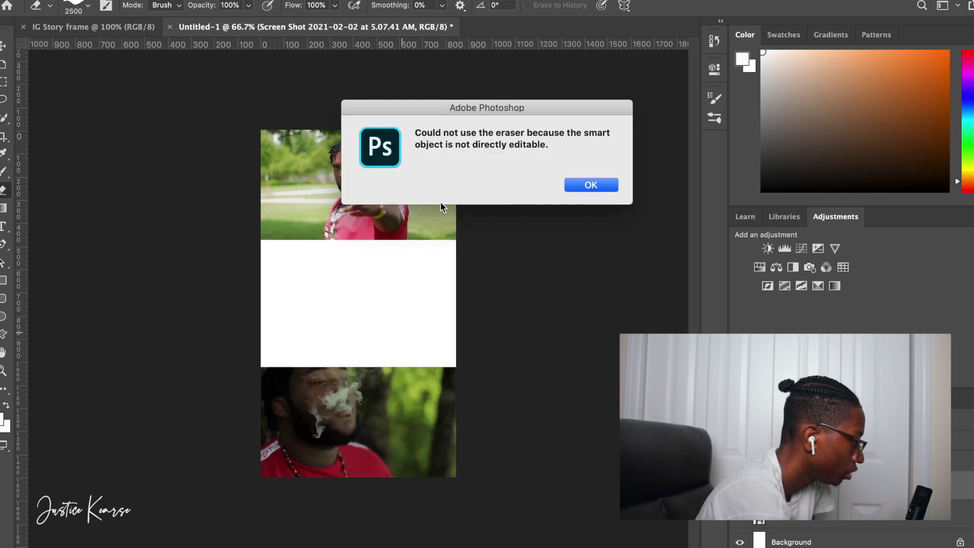
{"action": "left_click", "coordinate": [589, 185]}
{"action": "right_click", "coordinate": [836, 479]}
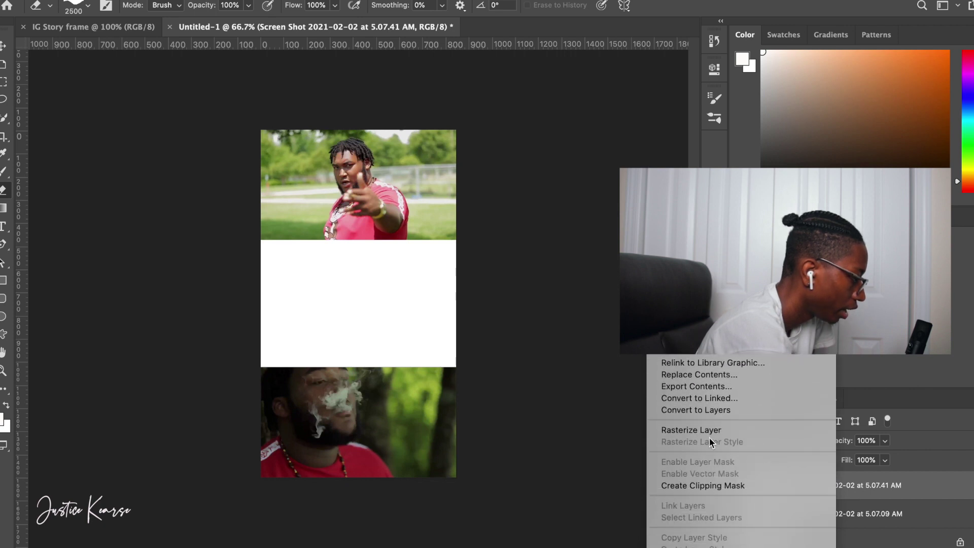
{"action": "left_click", "coordinate": [707, 430]}
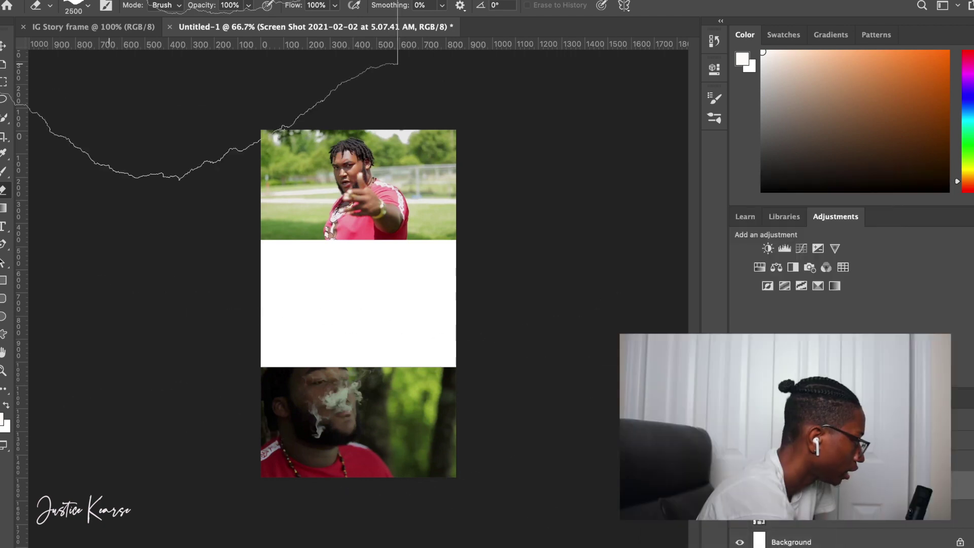
- Reduce the torn-edge eraser brush size to 1400 px
{"action": "left_click", "coordinate": [79, 11]}
{"action": "left_click_drag", "start_coordinate": [138, 45], "coordinate": [146, 51]}
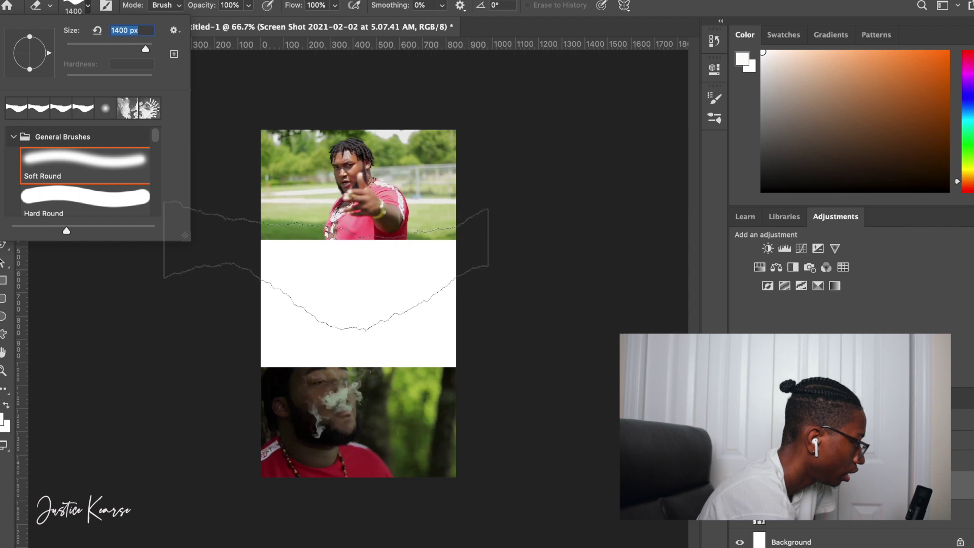
{"action": "key", "text": "Return"}
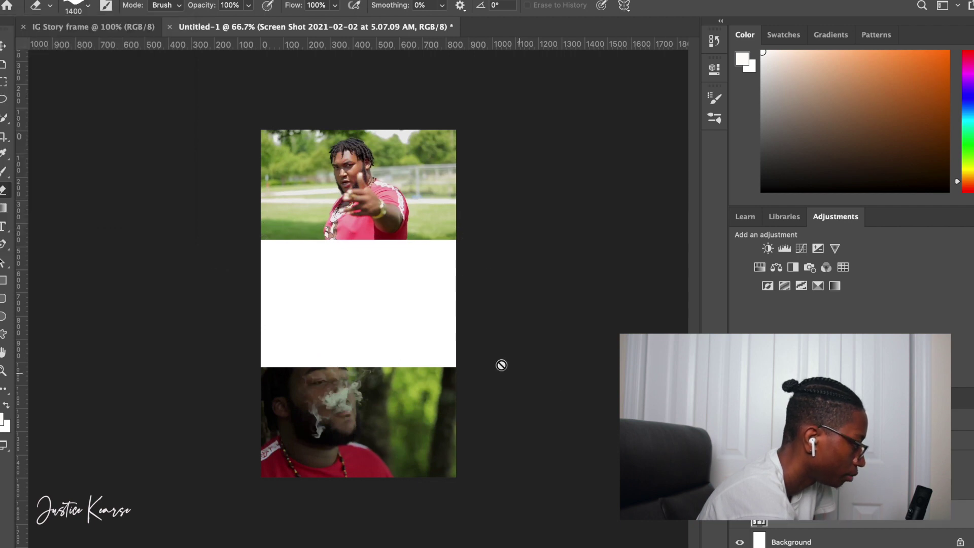
- Rasterize the 5.07.09 AM layer and erase the upper photo's lower edge into a torn-paper edge
{"action": "right_click", "coordinate": [784, 503]}
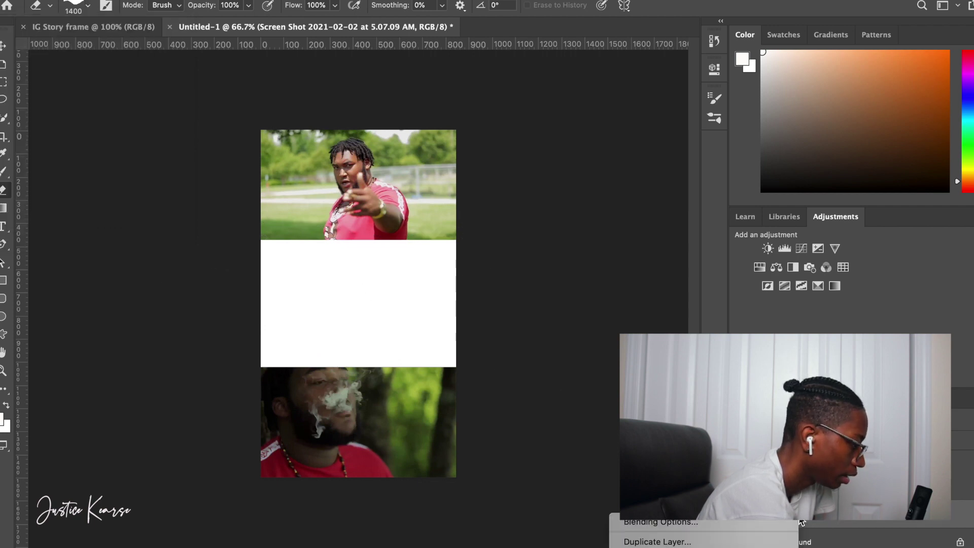
{"action": "scroll", "coordinate": [670, 522], "scroll_direction": "down", "scroll_amount": 5}
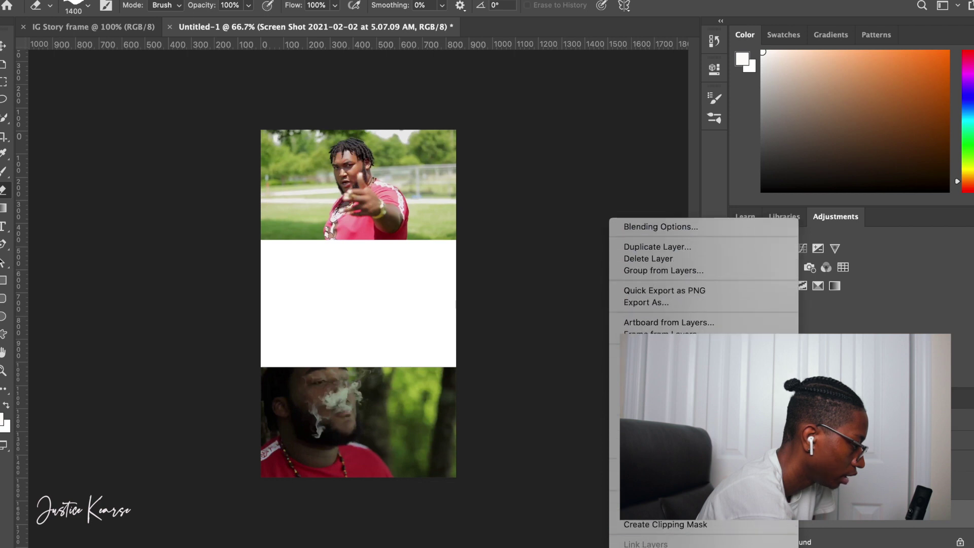
{"action": "left_click", "coordinate": [615, 469]}
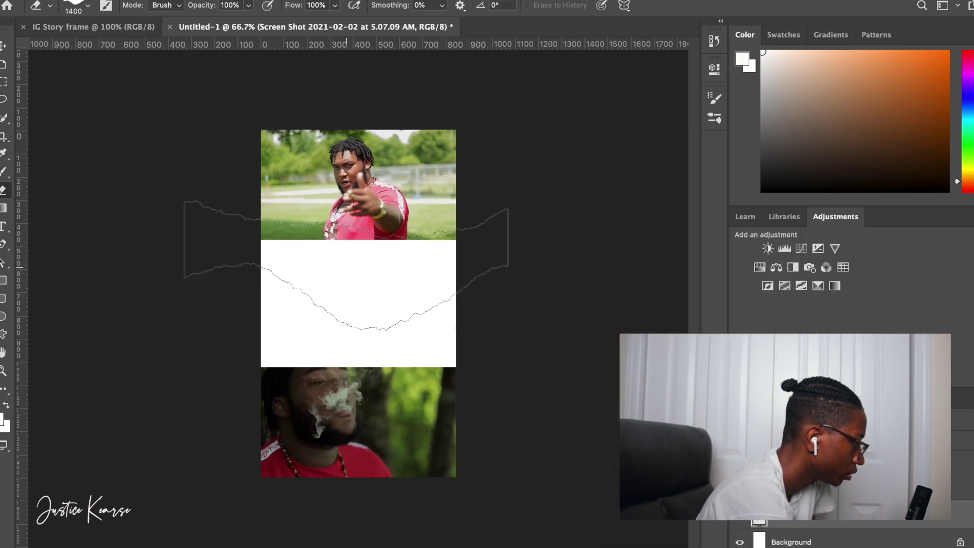
{"action": "left_click", "coordinate": [340, 265]}
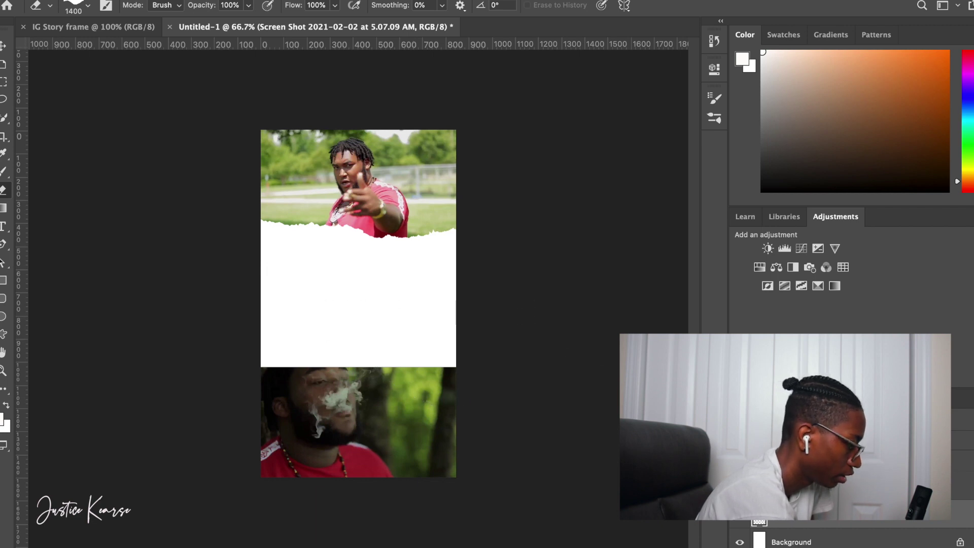
- Rotate the eraser brush to -180° and erase the 5.07.41 AM photo's upper edge into a torn-paper edge
{"action": "left_click", "coordinate": [964, 485]}
{"action": "left_click", "coordinate": [50, 7]}
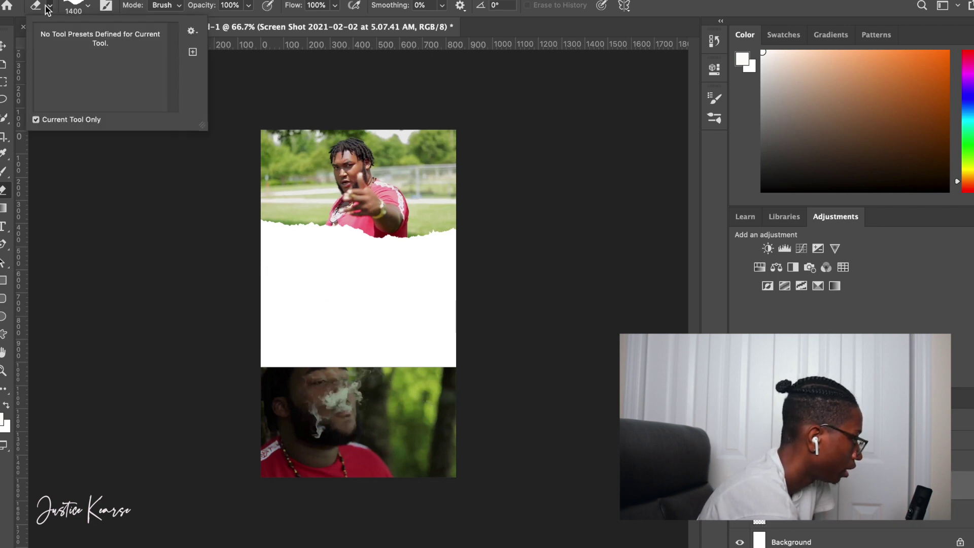
{"action": "left_click", "coordinate": [76, 5]}
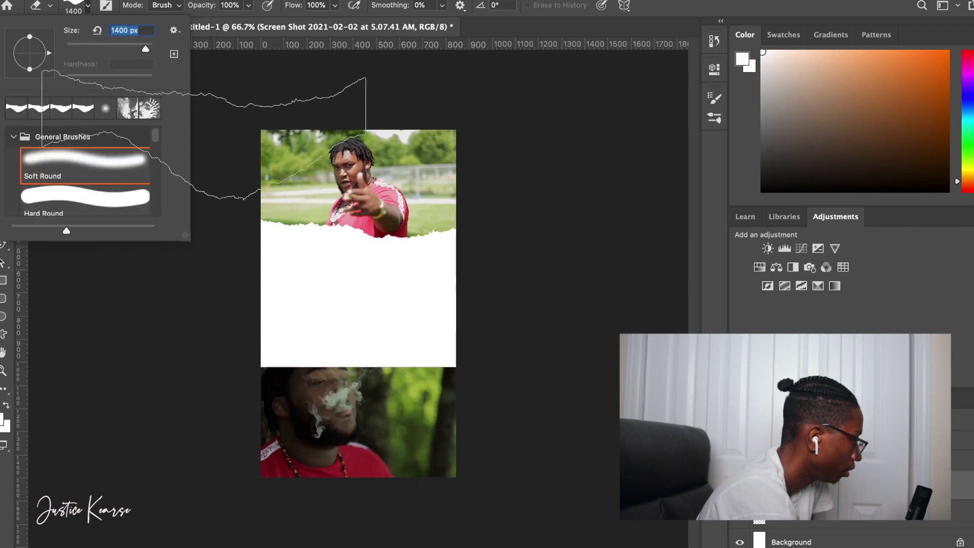
{"action": "left_click_drag", "start_coordinate": [49, 52], "coordinate": [11, 89]}
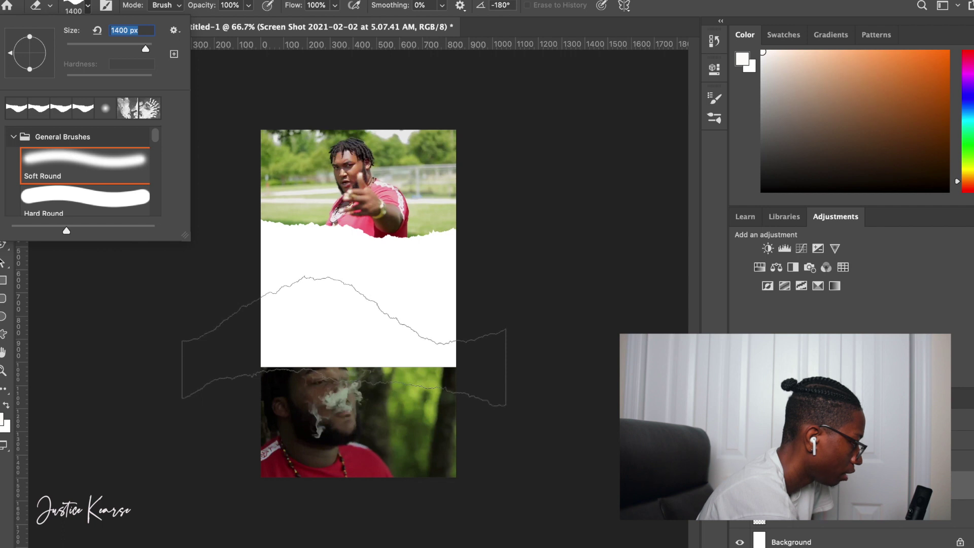
{"action": "key", "text": "Return"}
{"action": "left_click", "coordinate": [343, 341]}
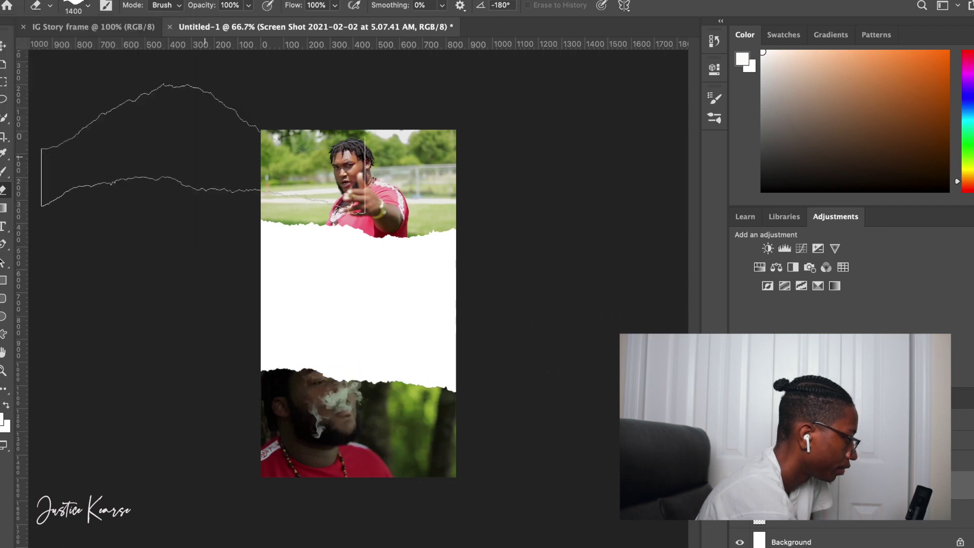
- Add the text "MO" in Bebas Neue Regular at 48 pt over the upper part of the lower photo
{"action": "key", "text": "v"}
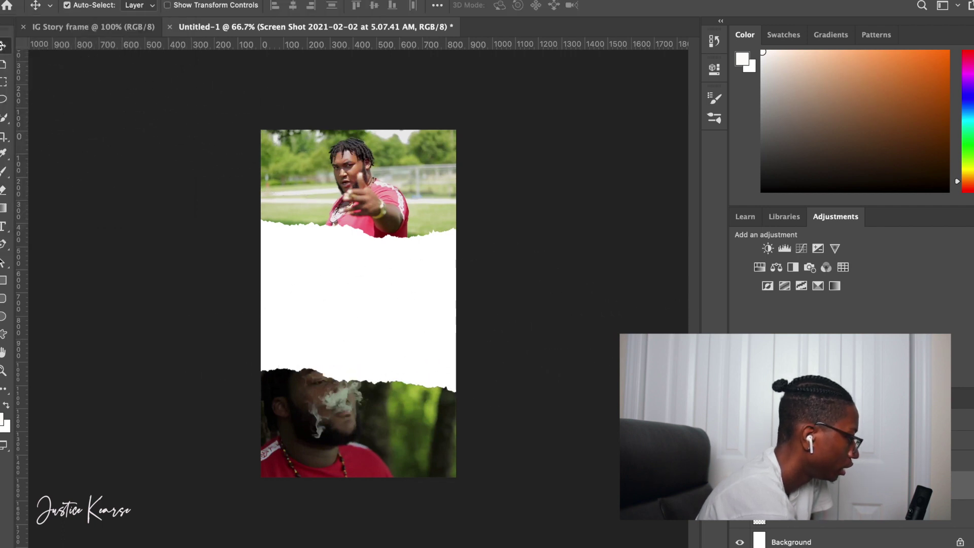
{"action": "left_click", "coordinate": [3, 226]}
{"action": "key", "text": "super+equal"}
{"action": "scroll", "coordinate": [459, 415], "scroll_direction": "up", "scroll_amount": 4}
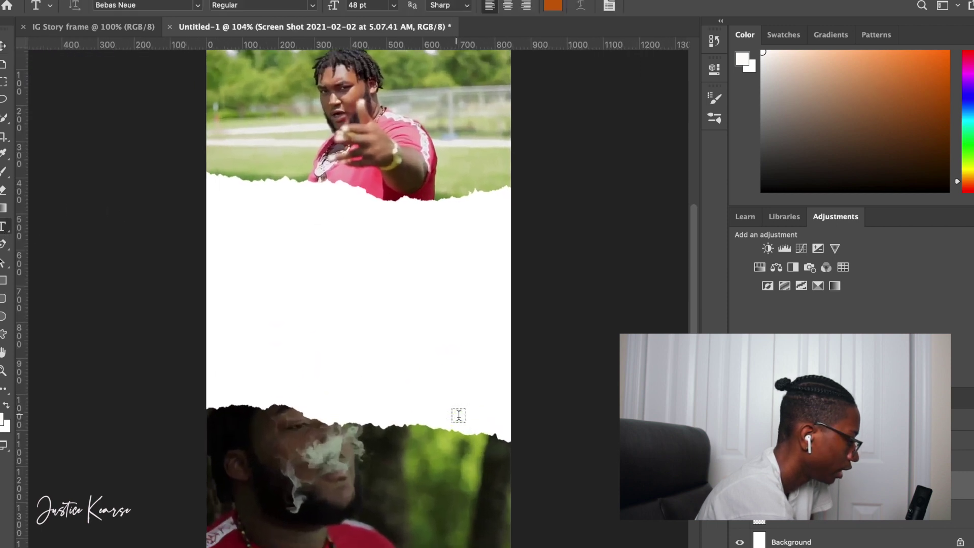
{"action": "left_click", "coordinate": [398, 416]}
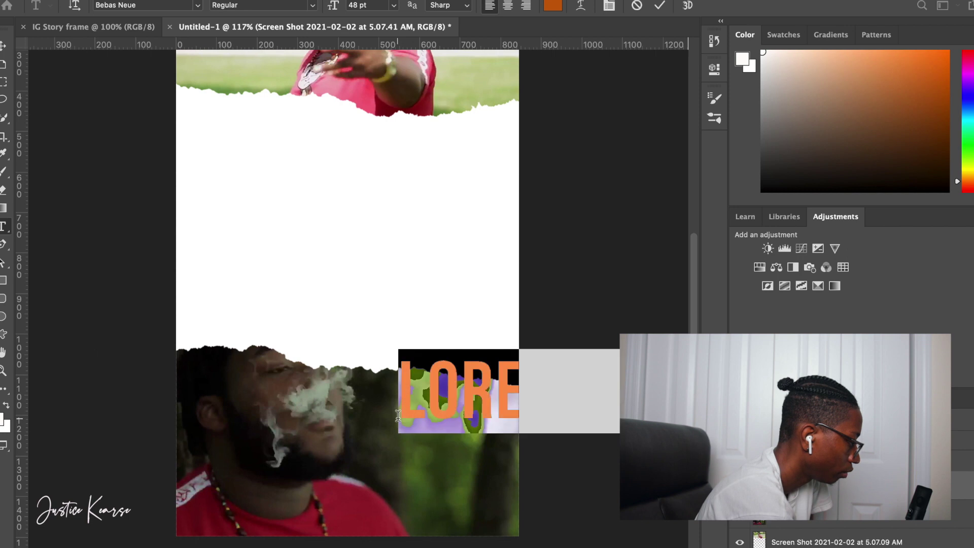
{"action": "key", "text": "BackSpace"}
{"action": "type", "text": "MO"}
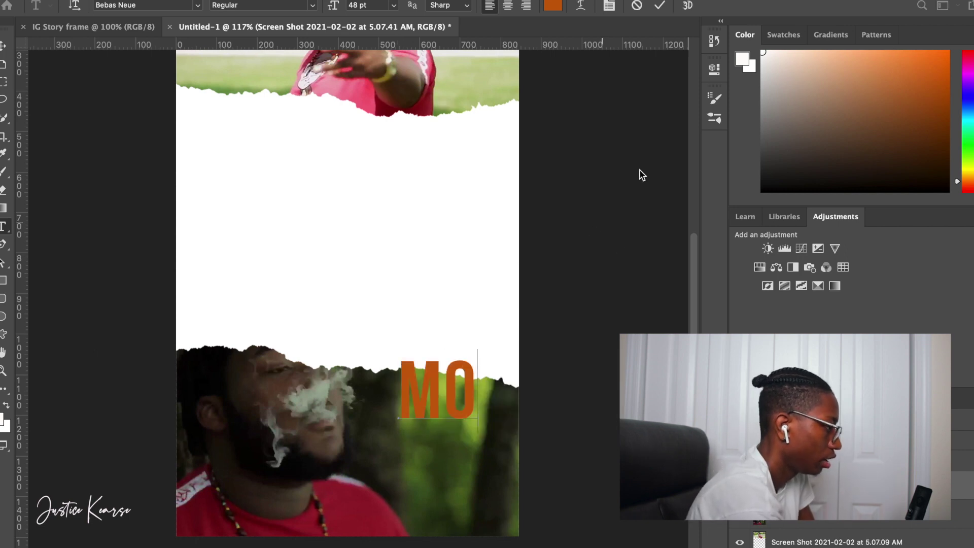
- Recolor the entire "MO" text white and commit it
{"action": "left_click", "coordinate": [763, 54]}
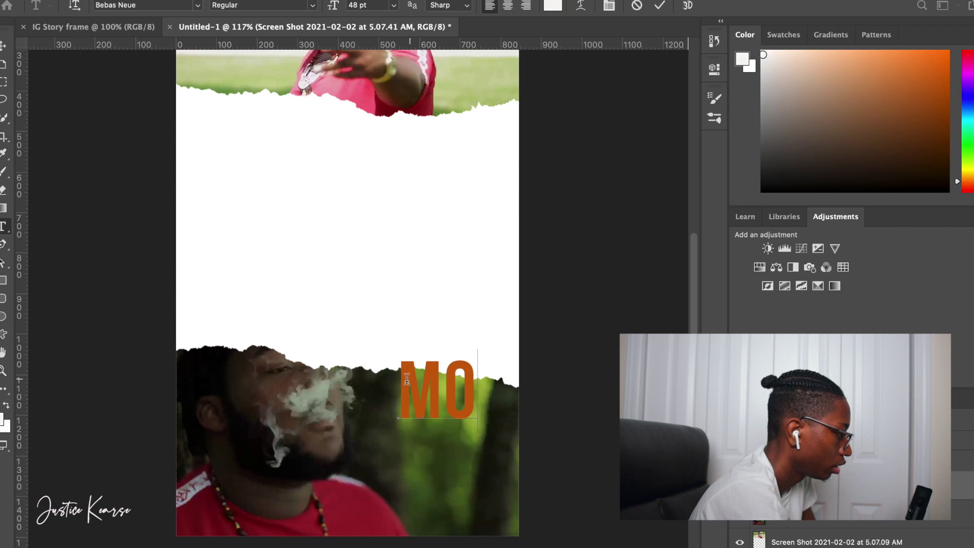
{"action": "key", "text": "super+a"}
{"action": "left_click", "coordinate": [763, 54]}
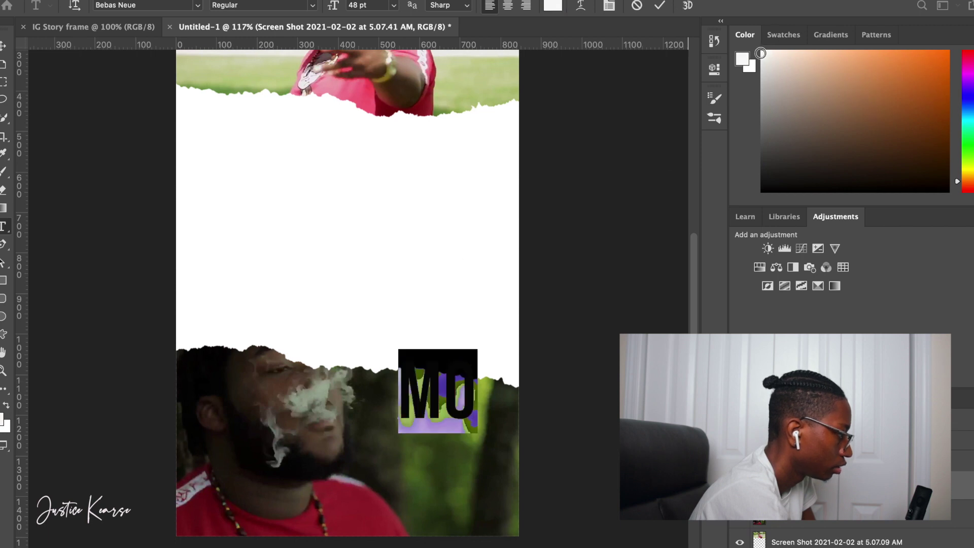
{"action": "left_click", "coordinate": [660, 6]}
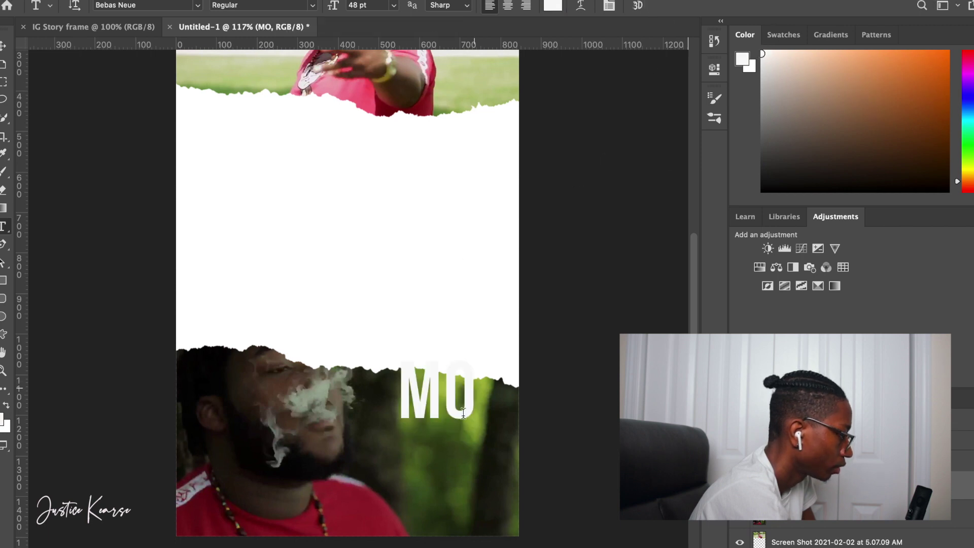
- Extend the text to "MO C" and set its font size to 20 pt
{"action": "left_click", "coordinate": [477, 402]}
{"action": "type", "text": "C"}
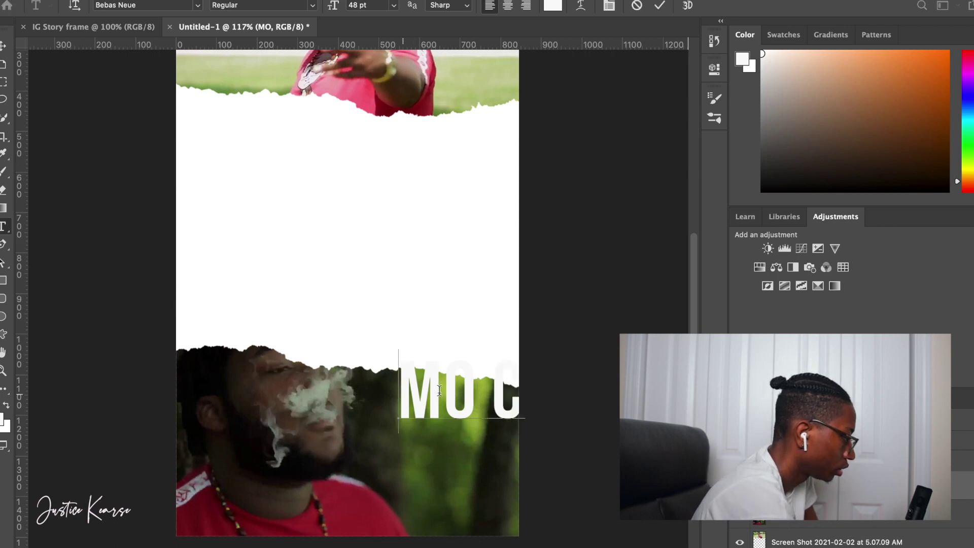
{"action": "key", "text": "super+a"}
{"action": "left_click", "coordinate": [356, 5]}
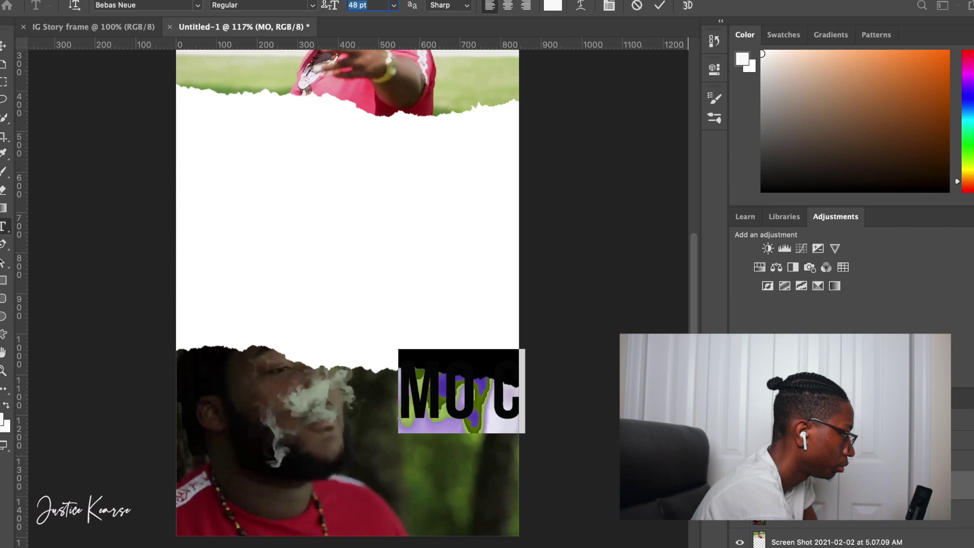
{"action": "key", "text": "BackSpace"}
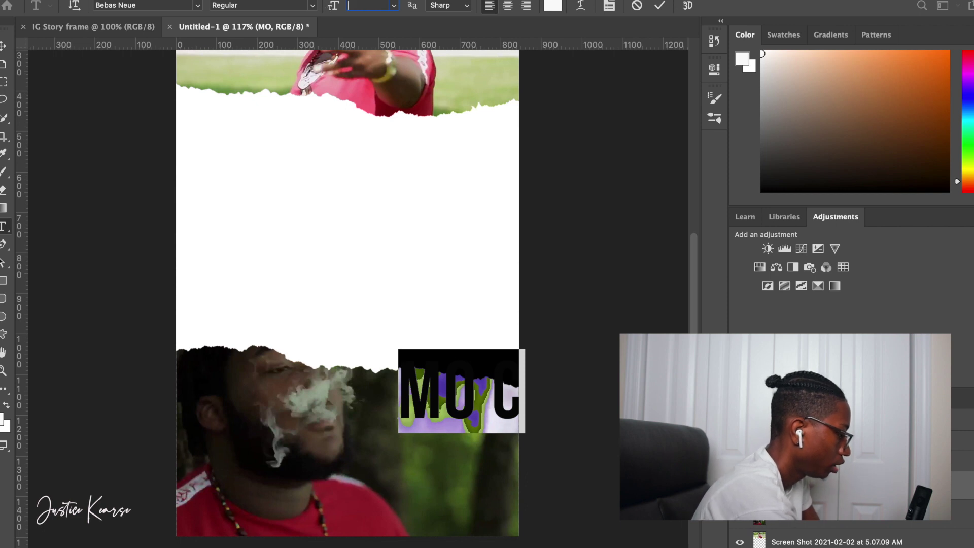
{"action": "type", "text": "20"}
{"action": "key", "text": "Return"}
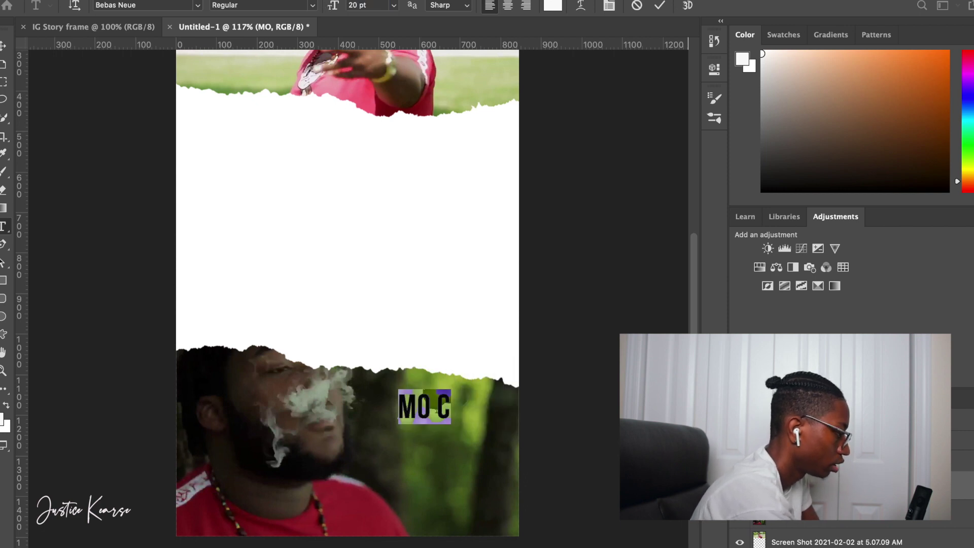
- Set the "MO C" text to 30 pt, commit it, and move it slightly down on the lower photo
{"action": "left_click", "coordinate": [356, 5]}
{"action": "key", "text": "BackSpace"}
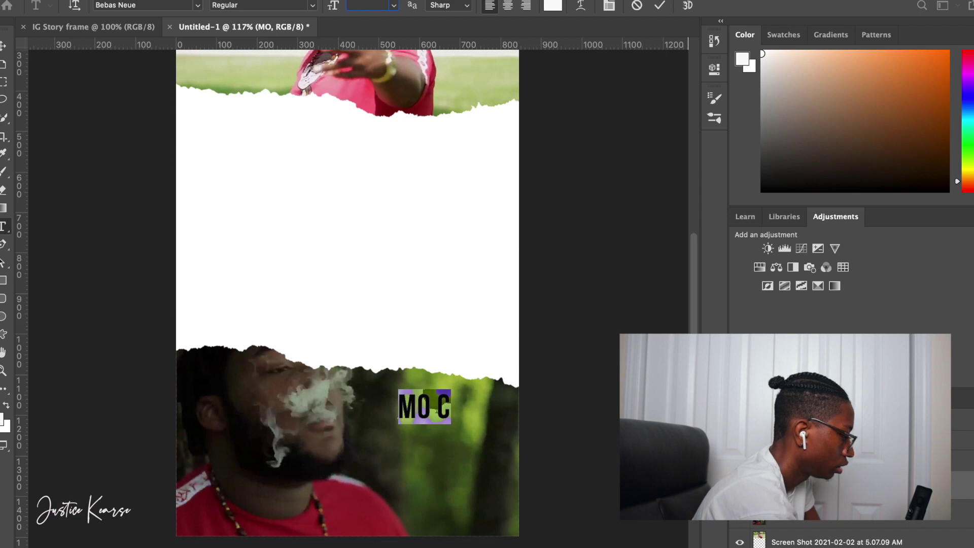
{"action": "type", "text": "30"}
{"action": "key", "text": "Return"}
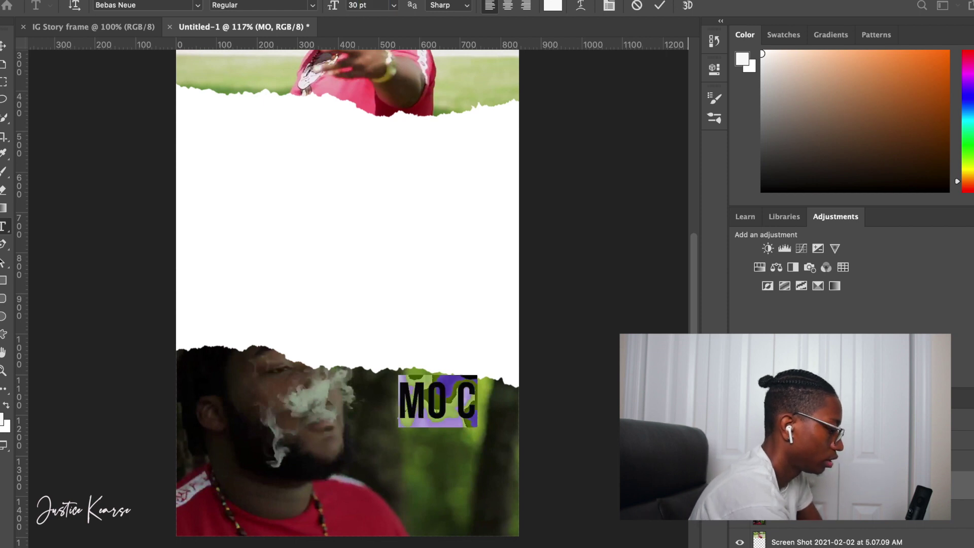
{"action": "left_click", "coordinate": [661, 6]}
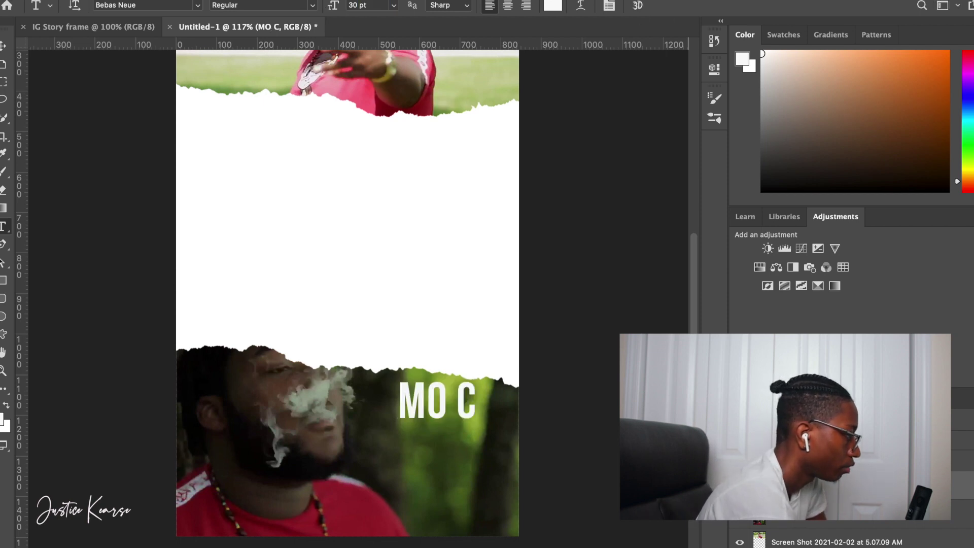
{"action": "left_click", "coordinate": [3, 48]}
{"action": "left_click_drag", "start_coordinate": [443, 405], "coordinate": [442, 432]}
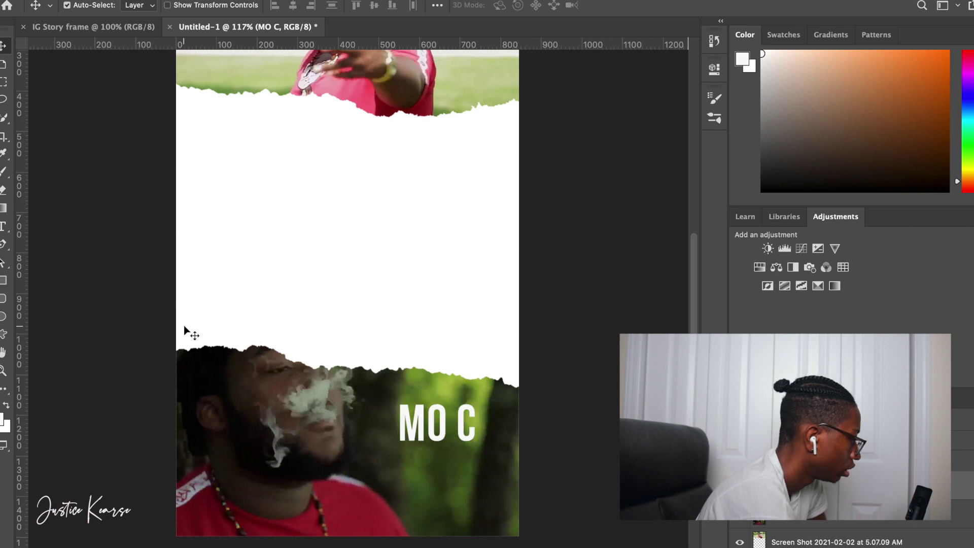
- Add the text "GOAT" on a separate layer just below "MO C" and set its font size to 10 pt
{"action": "left_click", "coordinate": [4, 228]}
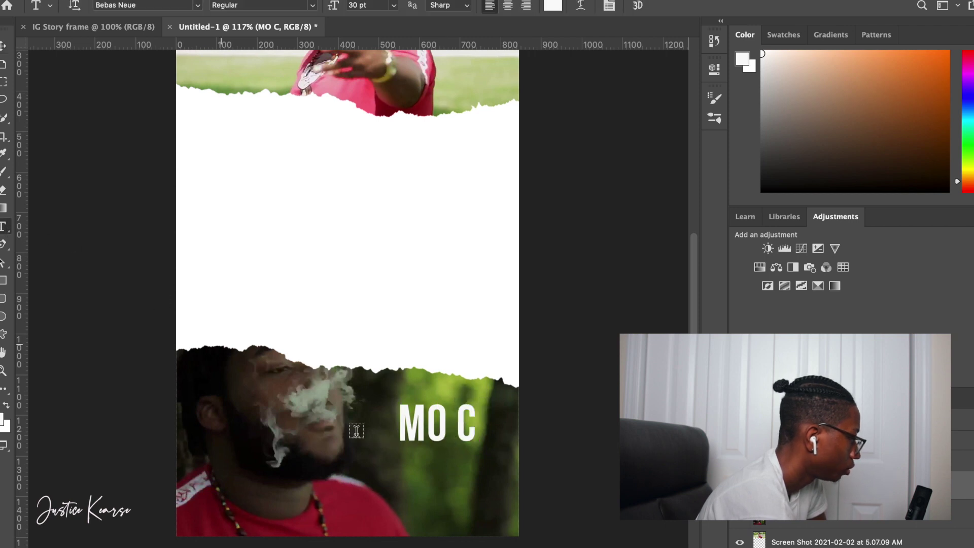
{"action": "left_click", "coordinate": [415, 468]}
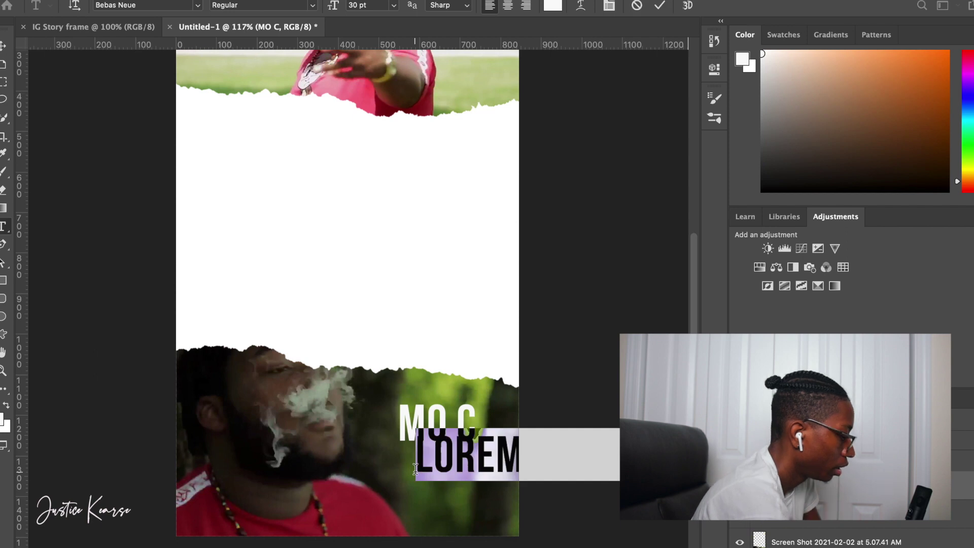
{"action": "key", "text": "BackSpace"}
{"action": "type", "text": "GOAT"}
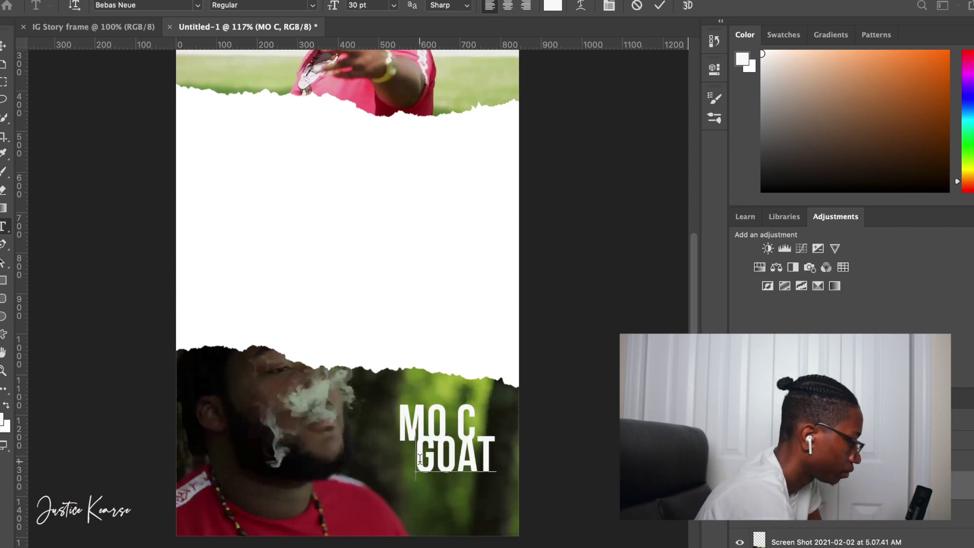
{"action": "left_click_drag", "start_coordinate": [420, 460], "coordinate": [529, 460]}
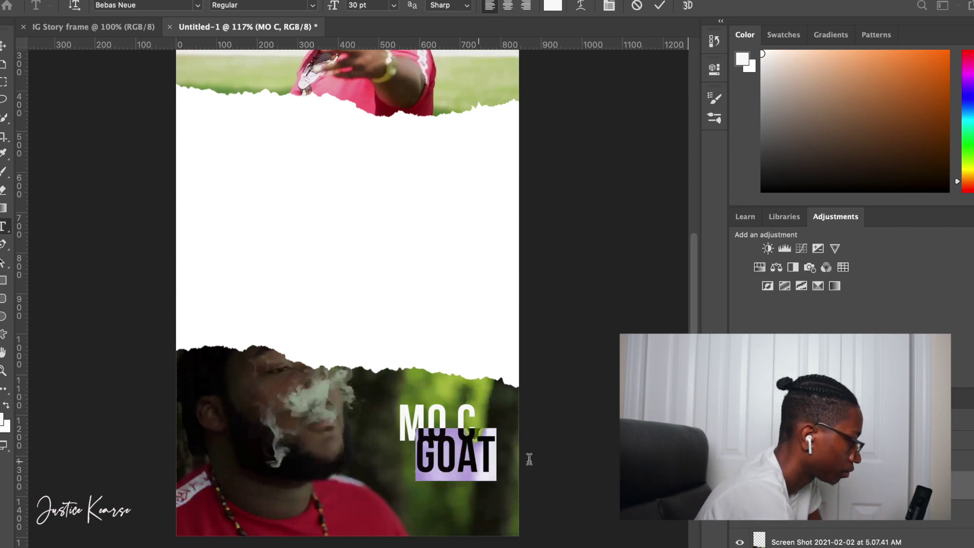
{"action": "left_click_drag", "start_coordinate": [372, 6], "coordinate": [333, 5]}
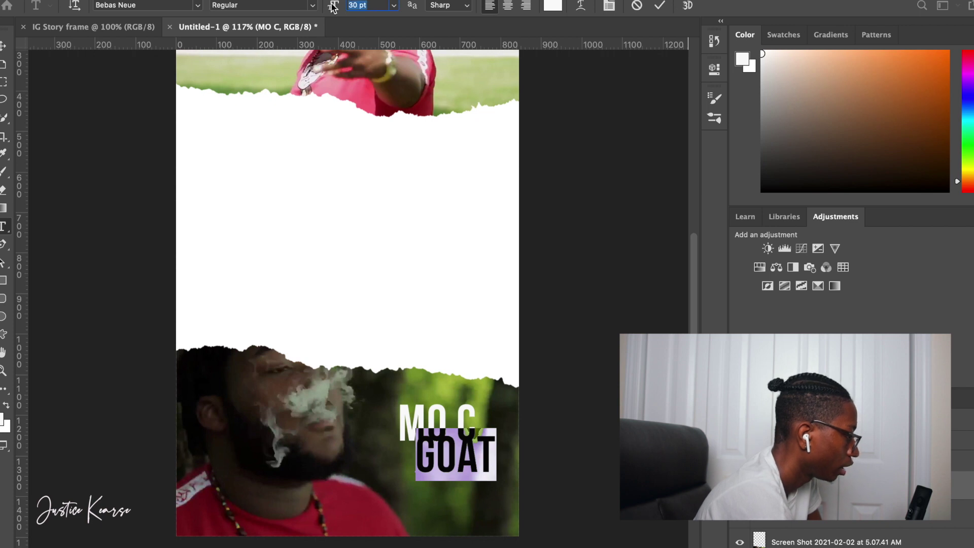
{"action": "key", "text": "BackSpace"}
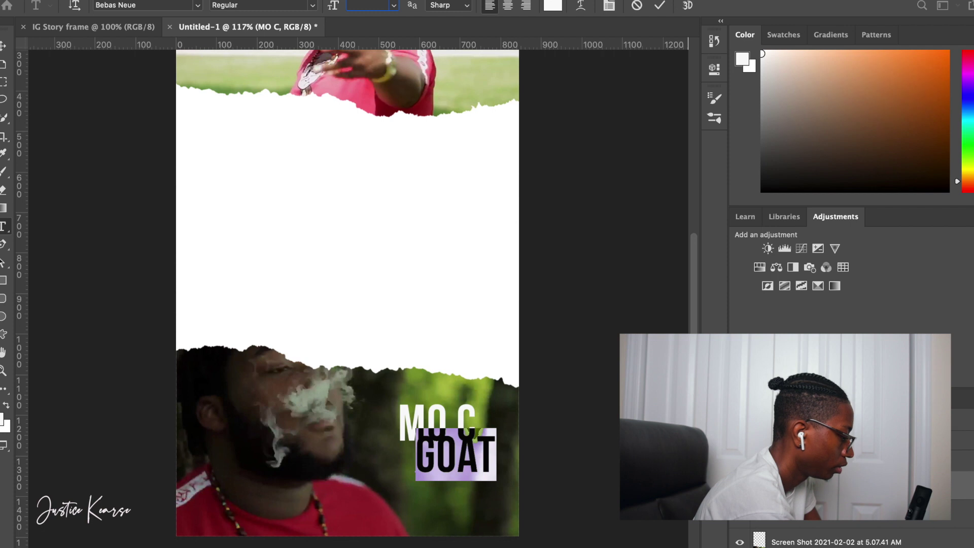
{"action": "key", "text": "Return"}
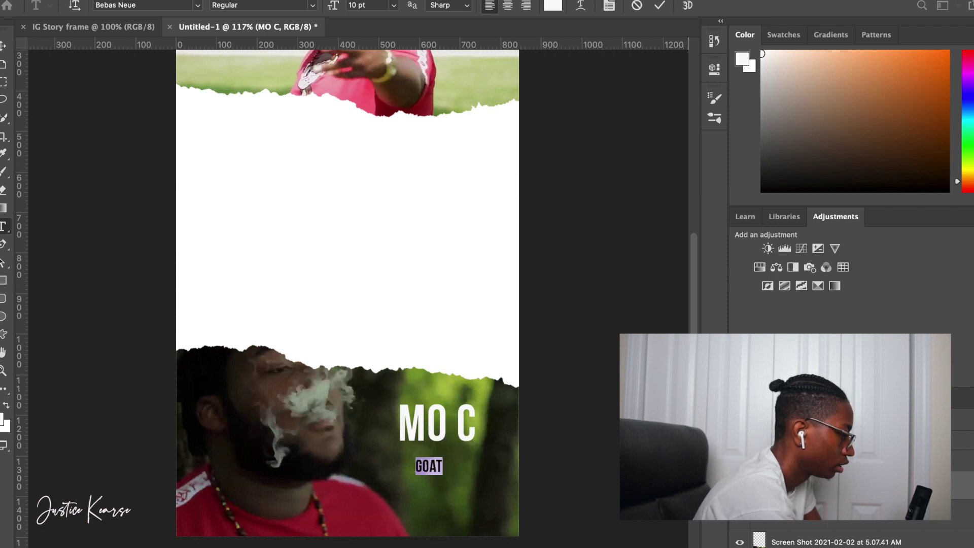
- Widen the letter spacing of the "GOAT" text to a tracking of 560
{"action": "left_click", "coordinate": [717, 75]}
{"action": "left_click_drag", "start_coordinate": [588, 261], "coordinate": [606, 260]}
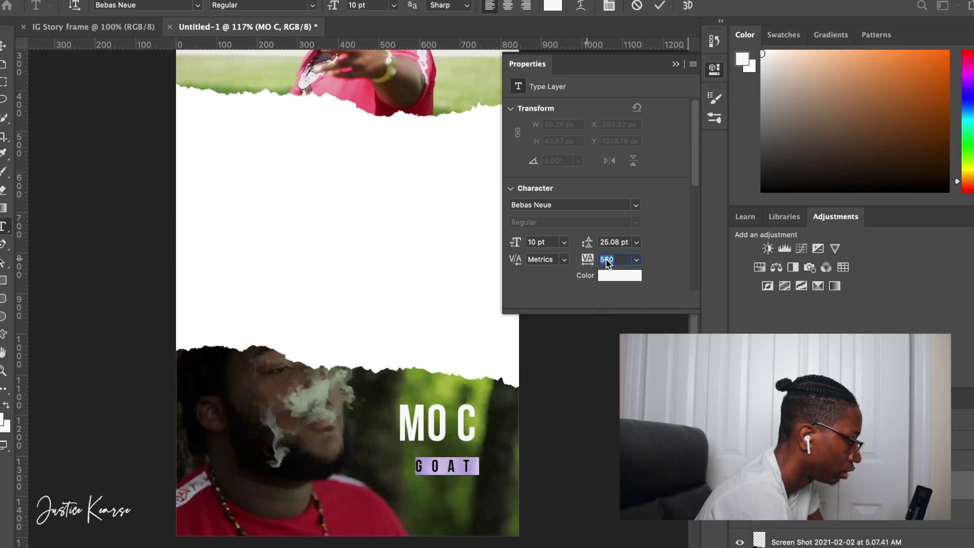
{"action": "key", "text": "Return"}
{"action": "left_click", "coordinate": [678, 64]}
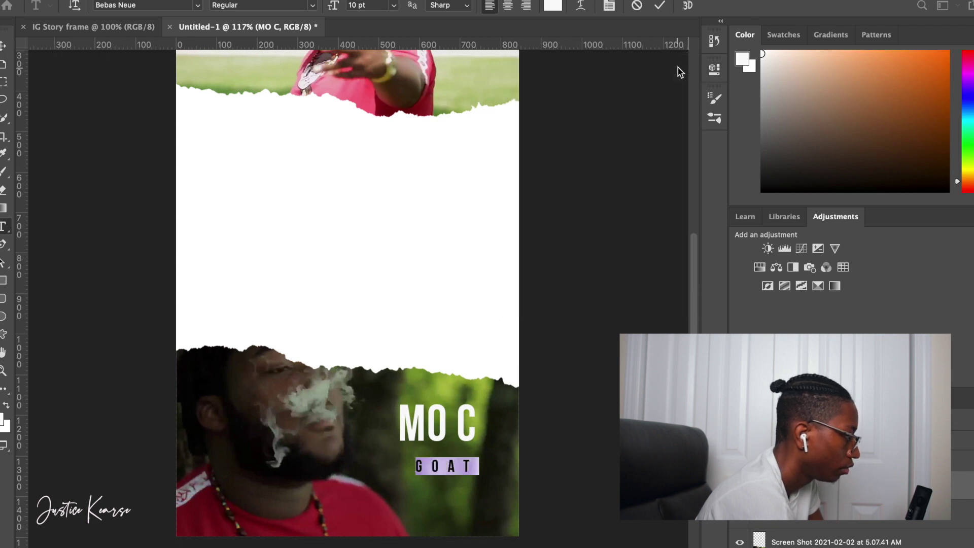
- Move the "GOAT" text slightly up and to the left so it sits centred close beneath "MO C"
{"action": "left_click", "coordinate": [3, 47]}
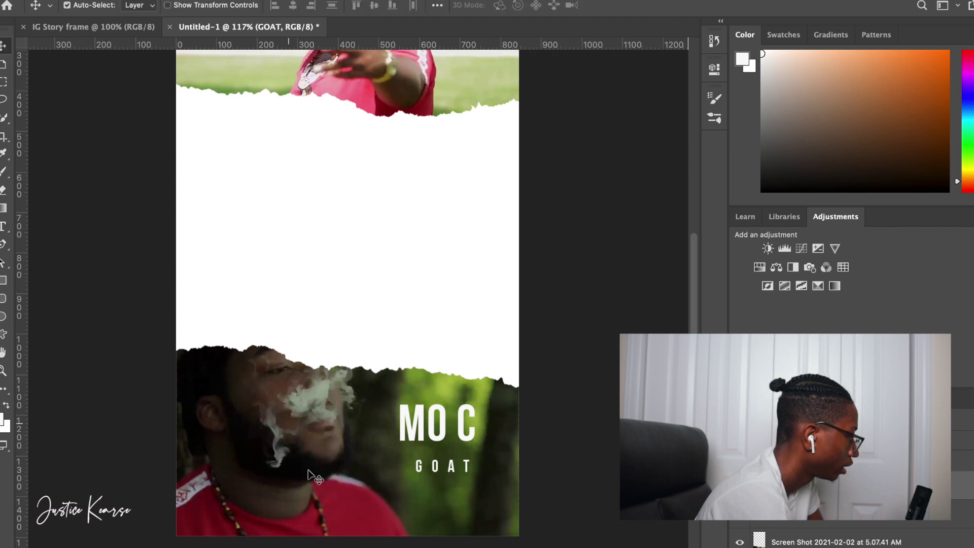
{"action": "scroll", "coordinate": [306, 470], "scroll_direction": "up", "scroll_amount": 5}
{"action": "scroll", "coordinate": [446, 419], "scroll_direction": "down", "scroll_amount": 2}
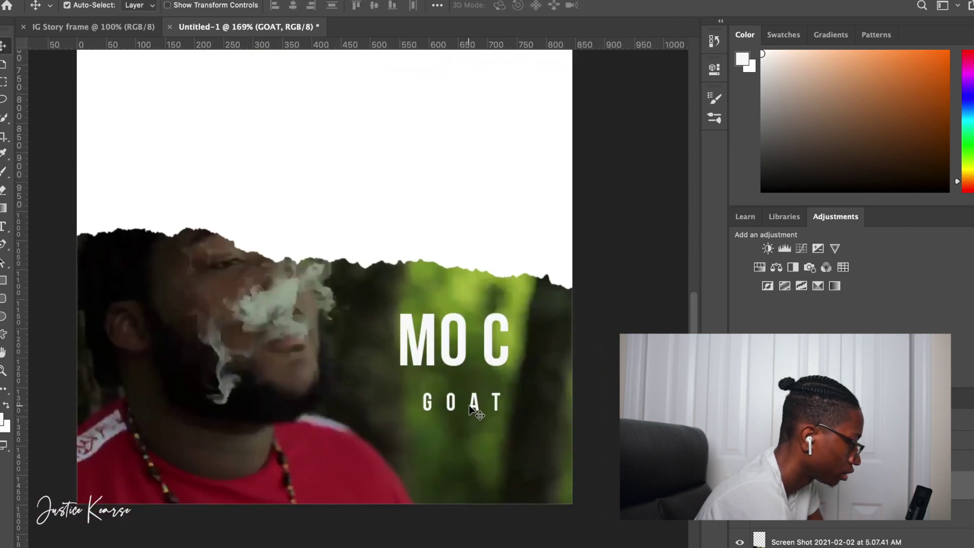
{"action": "left_click_drag", "start_coordinate": [473, 408], "coordinate": [464, 396]}
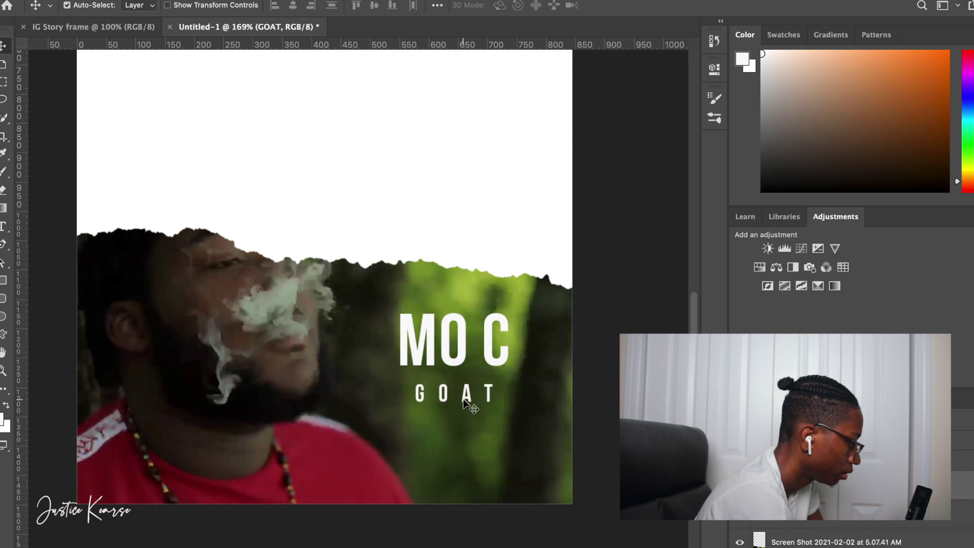
{"action": "scroll", "coordinate": [437, 307], "scroll_direction": "down", "scroll_amount": 4}
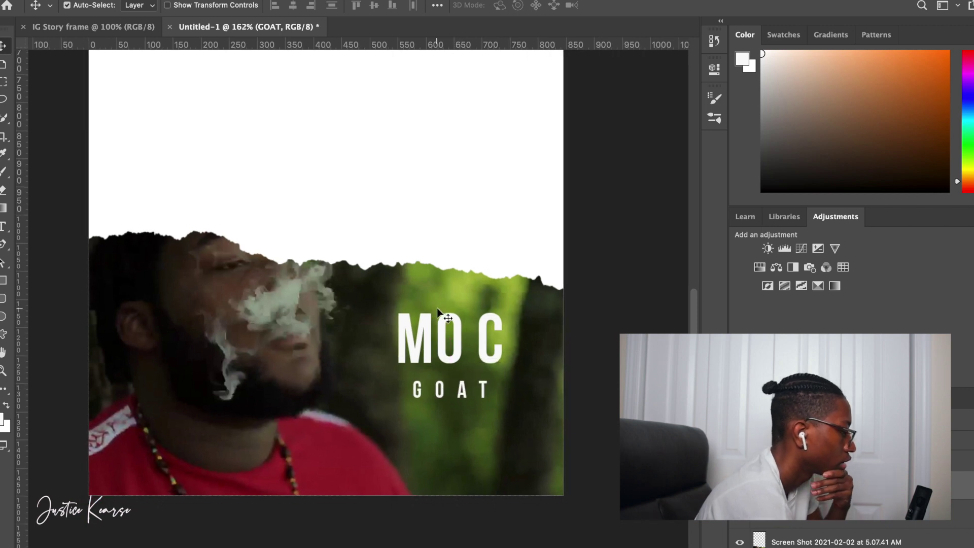
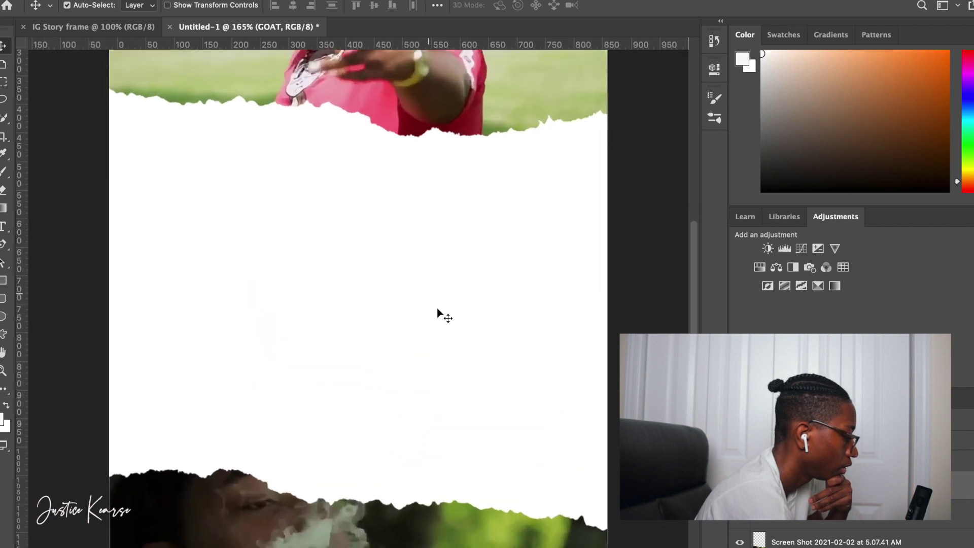
- Set the tracking of the whole "MO C" text to 120 and commit it
{"action": "left_click", "coordinate": [453, 495]}
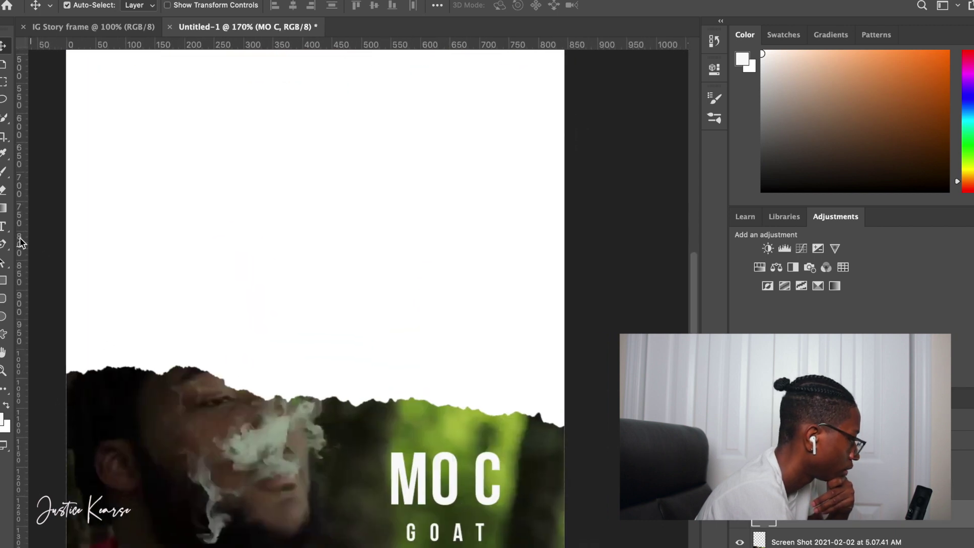
{"action": "left_click", "coordinate": [5, 227]}
{"action": "left_click_drag", "start_coordinate": [387, 472], "coordinate": [583, 479]}
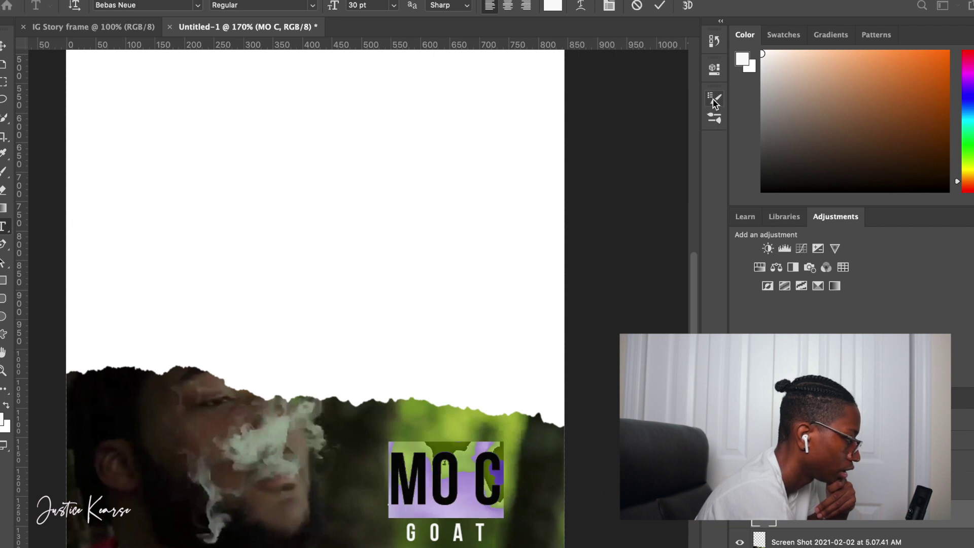
{"action": "left_click", "coordinate": [715, 69]}
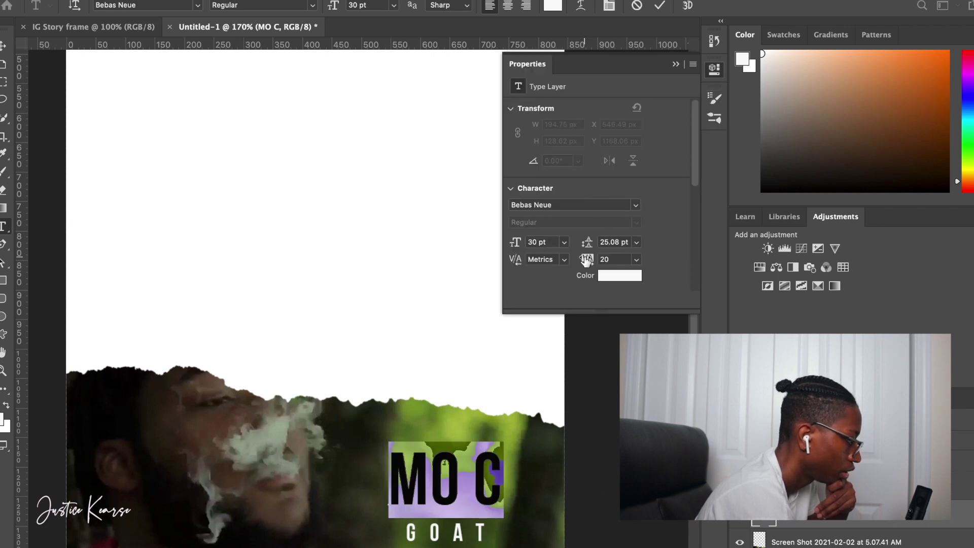
{"action": "left_click_drag", "start_coordinate": [586, 260], "coordinate": [594, 257]}
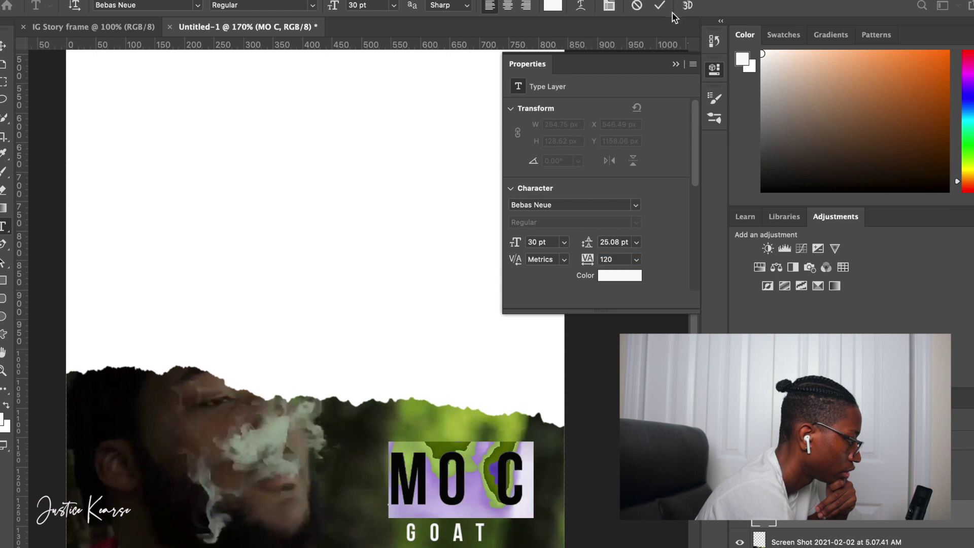
{"action": "left_click", "coordinate": [676, 65]}
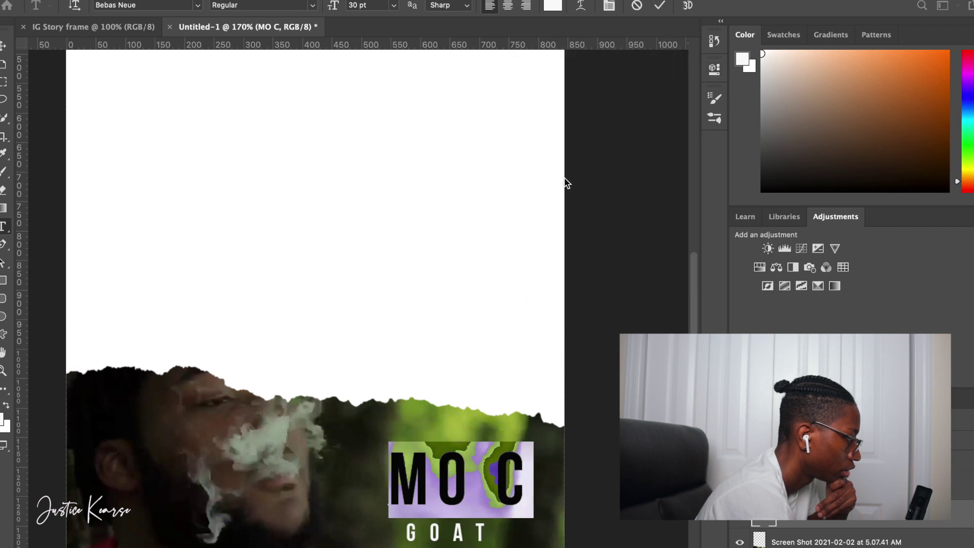
{"action": "left_click", "coordinate": [659, 6]}
- Shift the "MO C" text slightly to the left to centre it above "GOAT"
{"action": "key", "text": "v"}
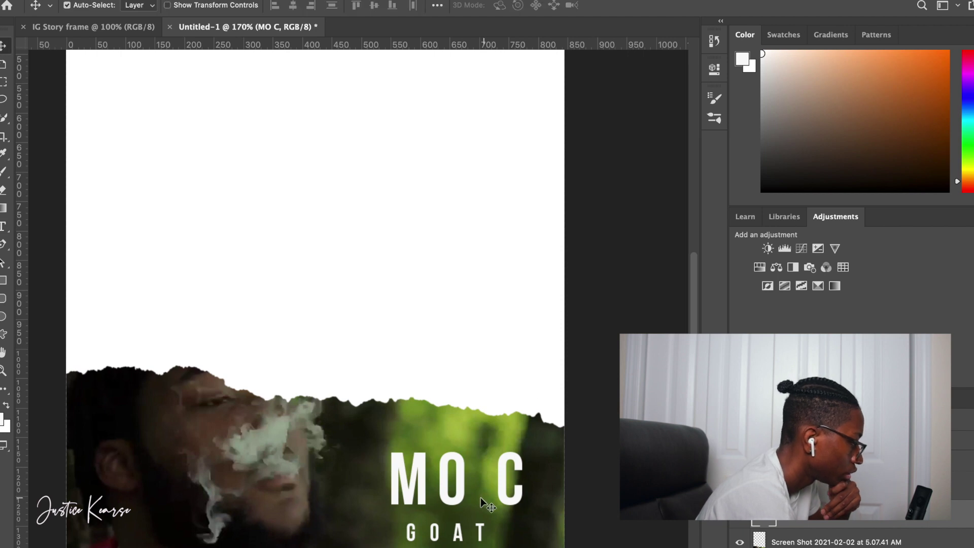
{"action": "left_click_drag", "start_coordinate": [504, 493], "coordinate": [494, 494]}
{"action": "scroll", "coordinate": [494, 495], "scroll_direction": "down", "scroll_amount": 4}
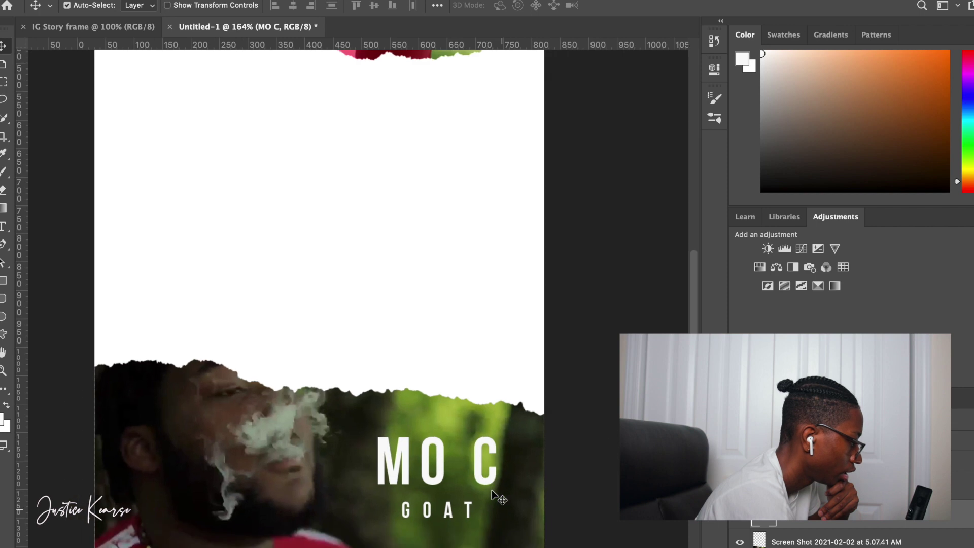
- Set the tracking of the whole "MO C" text to 100 and commit it
{"action": "left_click", "coordinate": [2, 228]}
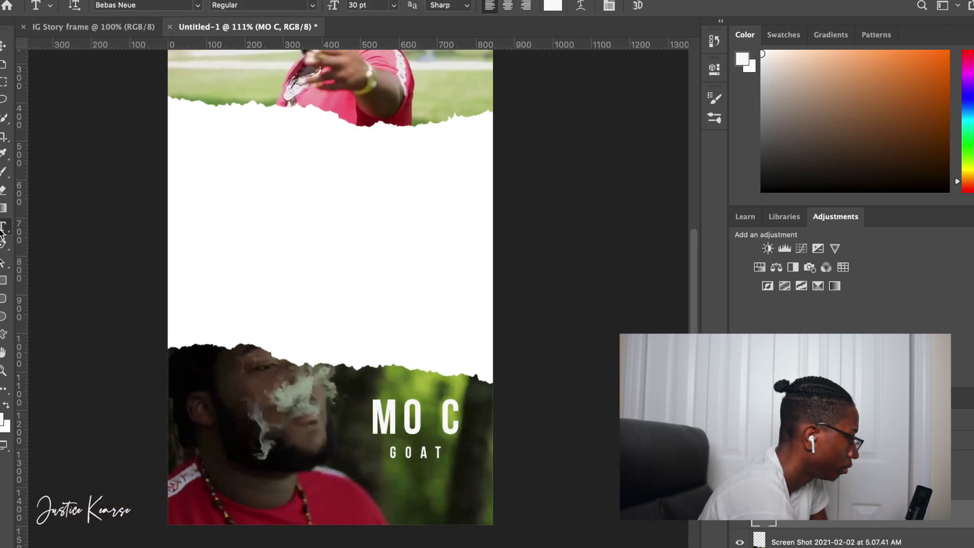
{"action": "left_click_drag", "start_coordinate": [374, 418], "coordinate": [504, 414]}
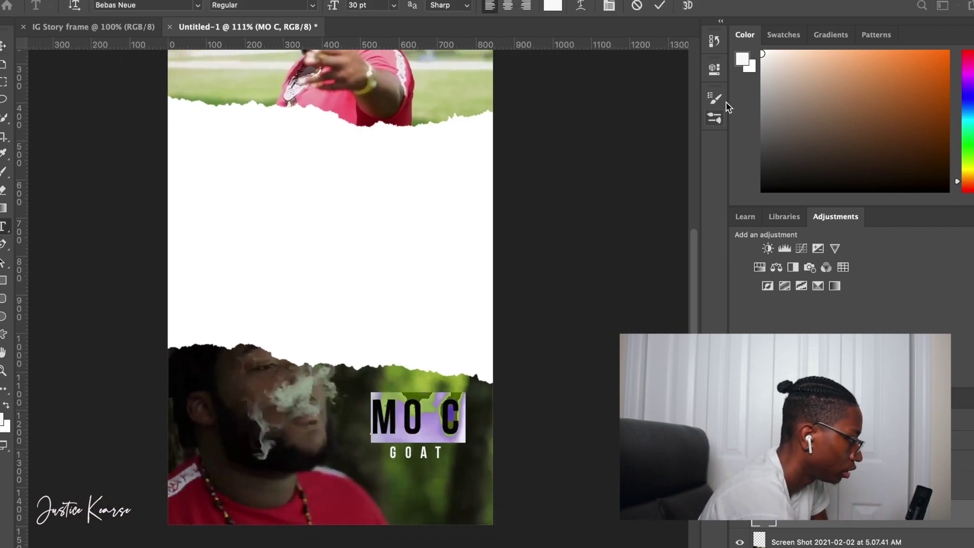
{"action": "left_click", "coordinate": [715, 70]}
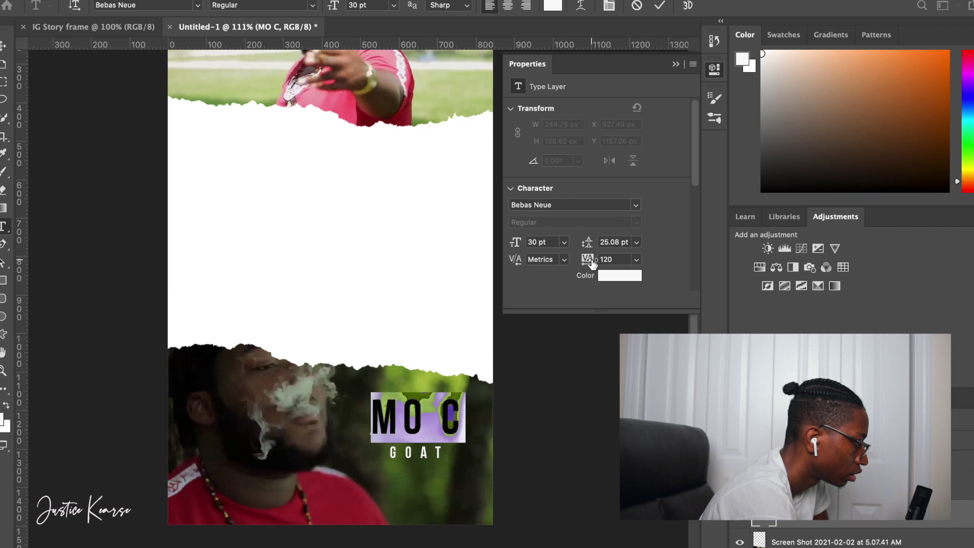
{"action": "left_click_drag", "start_coordinate": [591, 261], "coordinate": [589, 259]}
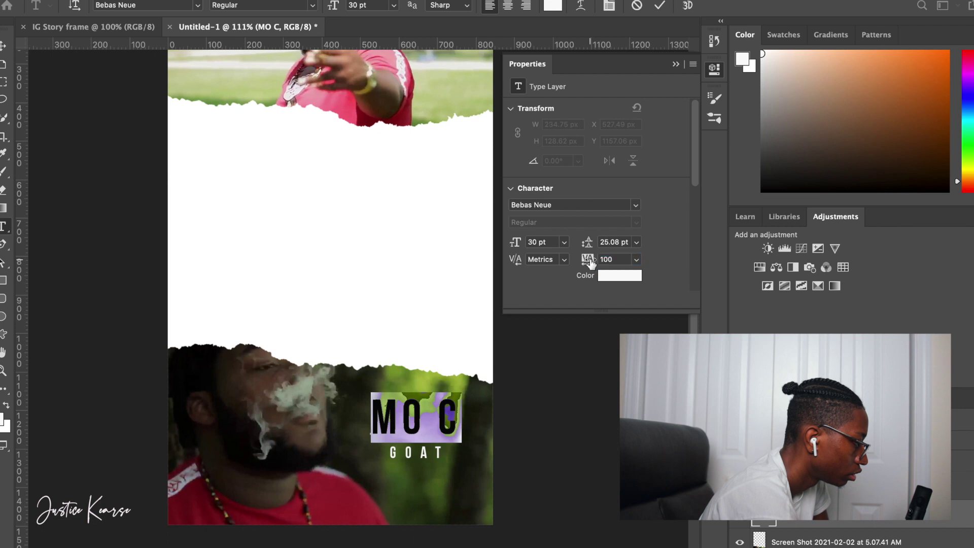
{"action": "left_click", "coordinate": [676, 64]}
{"action": "left_click", "coordinate": [660, 5]}
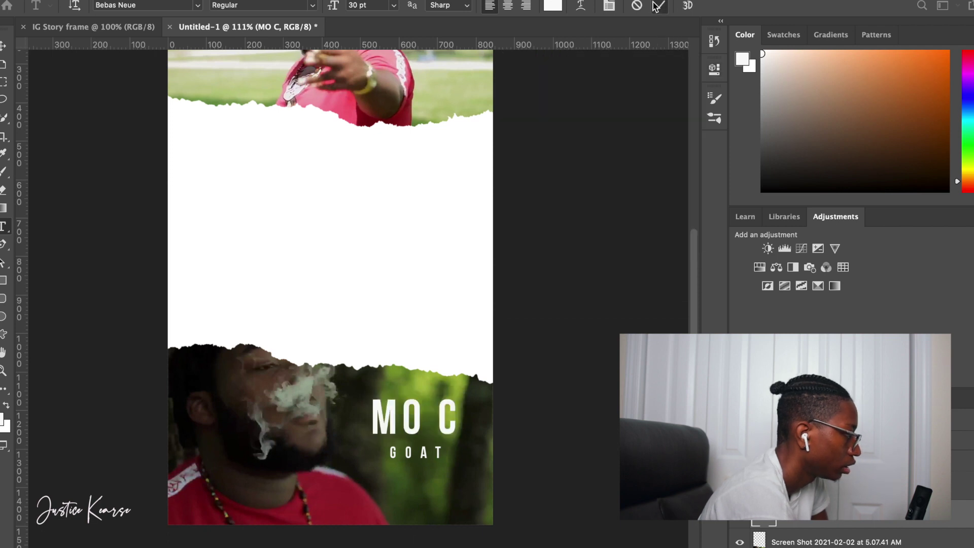
- Fine-tune the position of the "MO C" title above "GOAT" and fit the whole story on screen
{"action": "left_click", "coordinate": [4, 46]}
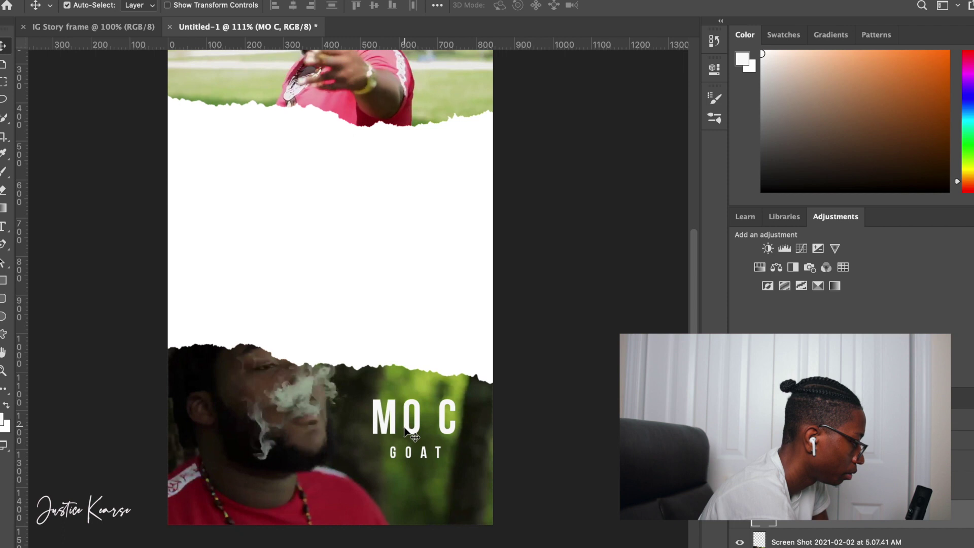
{"action": "left_click_drag", "start_coordinate": [405, 432], "coordinate": [406, 431]}
{"action": "key", "text": "super+0"}
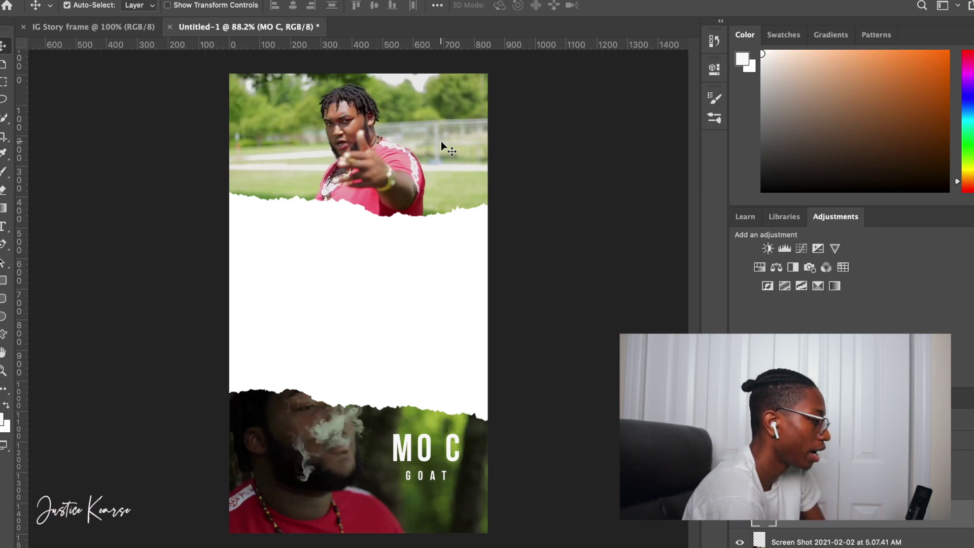
- Place the "Directed by" image from the desktop into the story and move it up over the upper photo
{"action": "left_click_drag", "start_coordinate": [460, 5], "coordinate": [303, 5]}
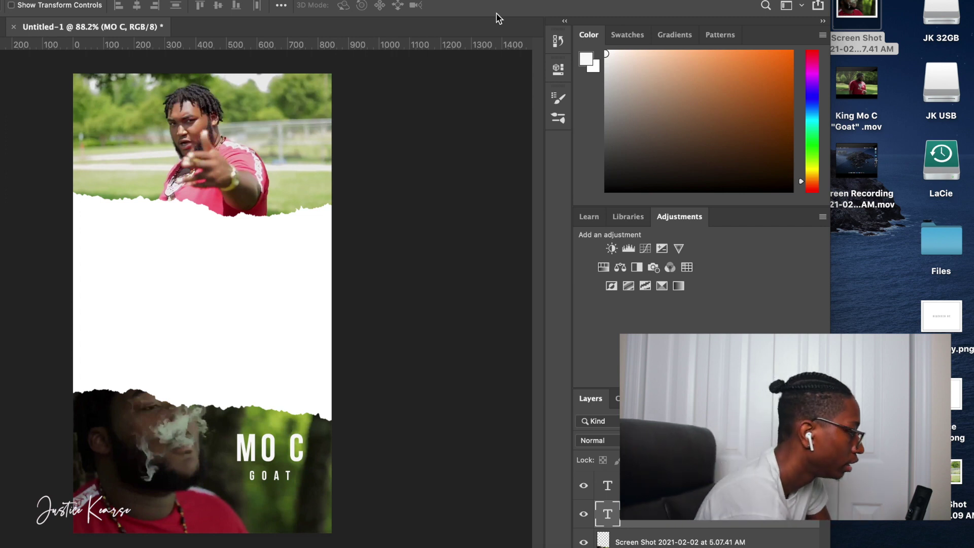
{"action": "left_click_drag", "start_coordinate": [944, 323], "coordinate": [186, 151]}
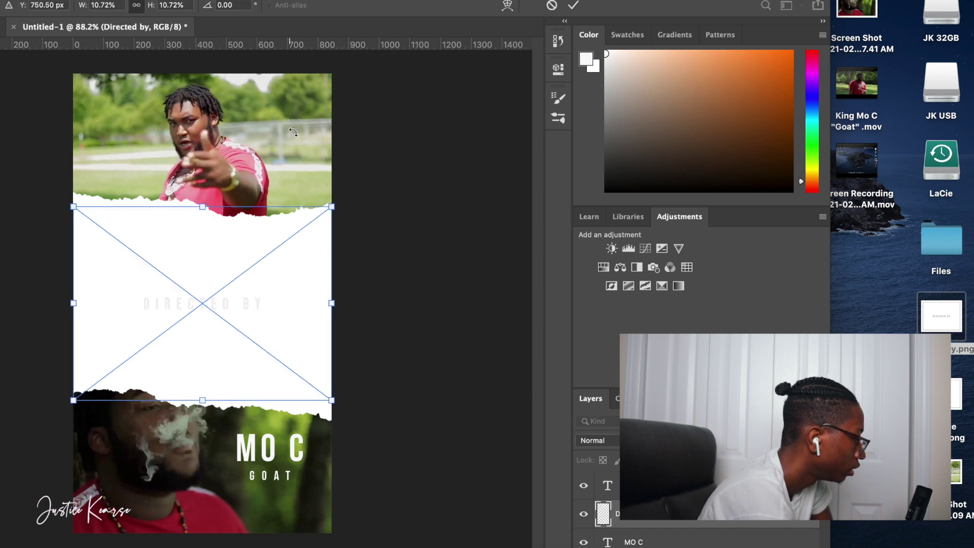
{"action": "left_click", "coordinate": [574, 5]}
{"action": "key", "text": "super+t"}
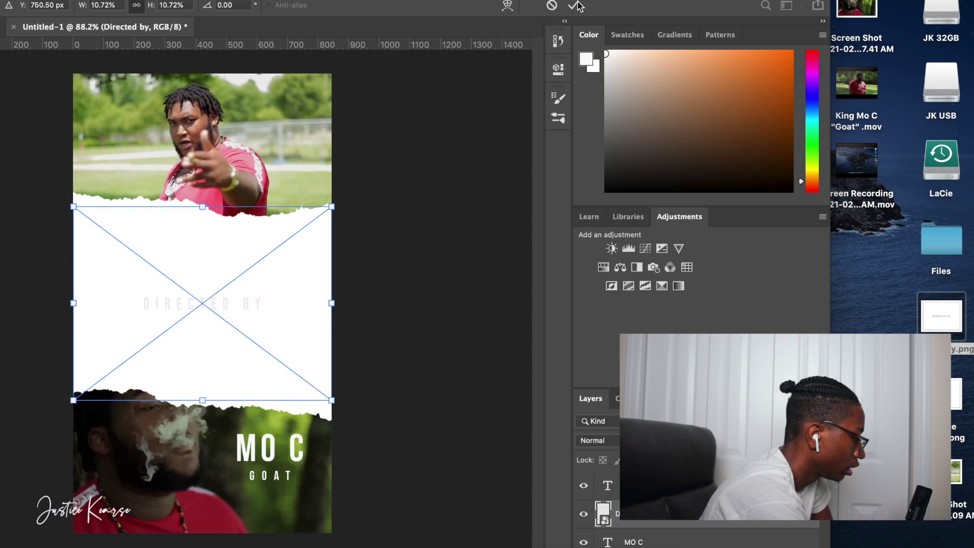
{"action": "left_click_drag", "start_coordinate": [232, 303], "coordinate": [232, 120]}
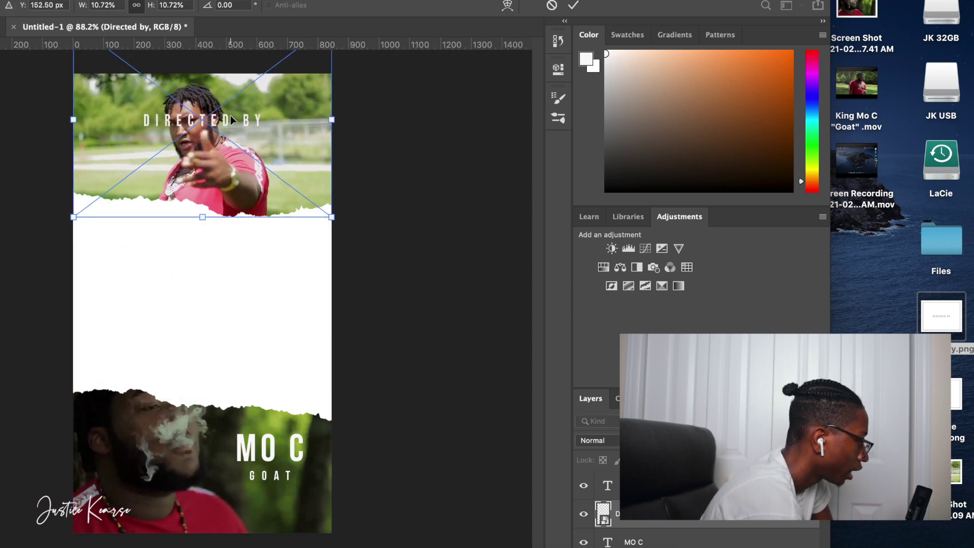
- Scale the "Directed by" graphic to 6.37% and place it beside the man at about X 171 px, Y 219 px
{"action": "left_click_drag", "start_coordinate": [224, 1], "coordinate": [353, 2]}
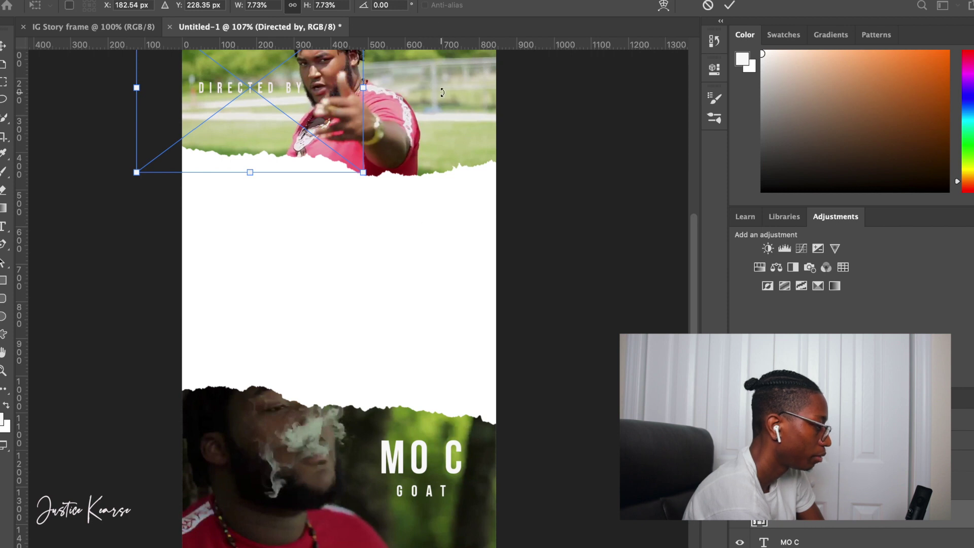
{"action": "scroll", "coordinate": [443, 92], "scroll_direction": "down", "scroll_amount": 3}
{"action": "left_click_drag", "start_coordinate": [378, 223], "coordinate": [347, 200]}
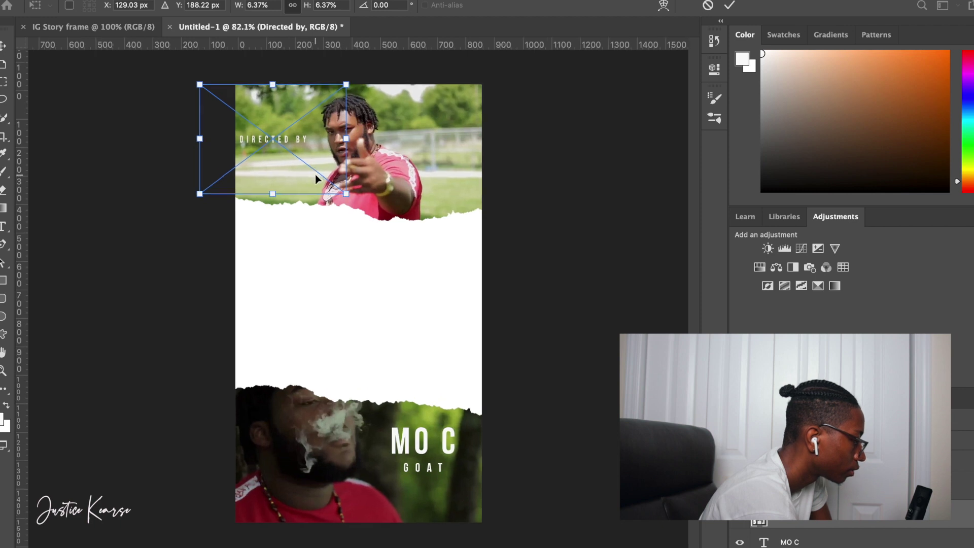
{"action": "scroll", "coordinate": [315, 174], "scroll_direction": "up", "scroll_amount": 3}
{"action": "scroll", "coordinate": [309, 174], "scroll_direction": "up", "scroll_amount": 2}
{"action": "left_click_drag", "start_coordinate": [252, 169], "coordinate": [275, 184]}
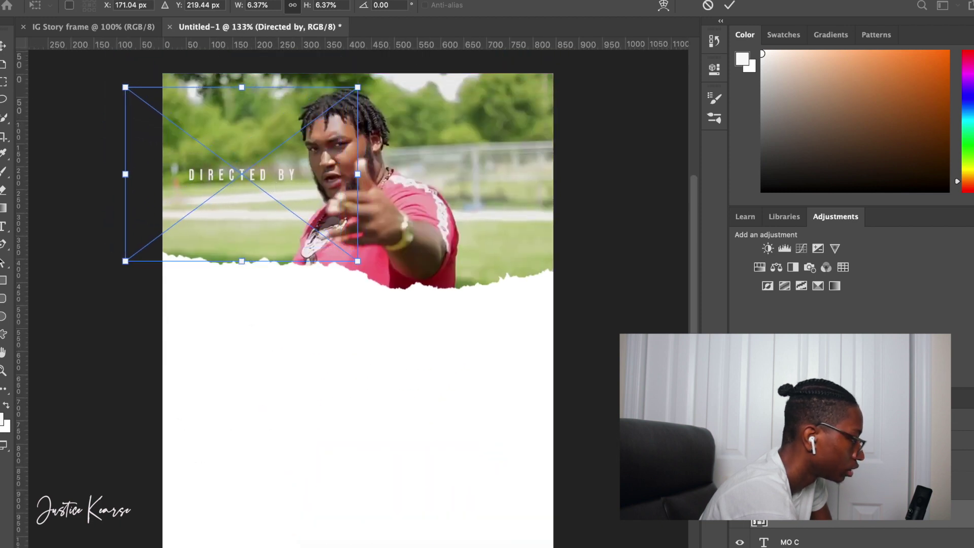
{"action": "left_click", "coordinate": [730, 6]}
- Set the blend mode of the "Directed by" layer to Subtract
{"action": "scroll", "coordinate": [358, 294], "scroll_direction": "down", "scroll_amount": 3}
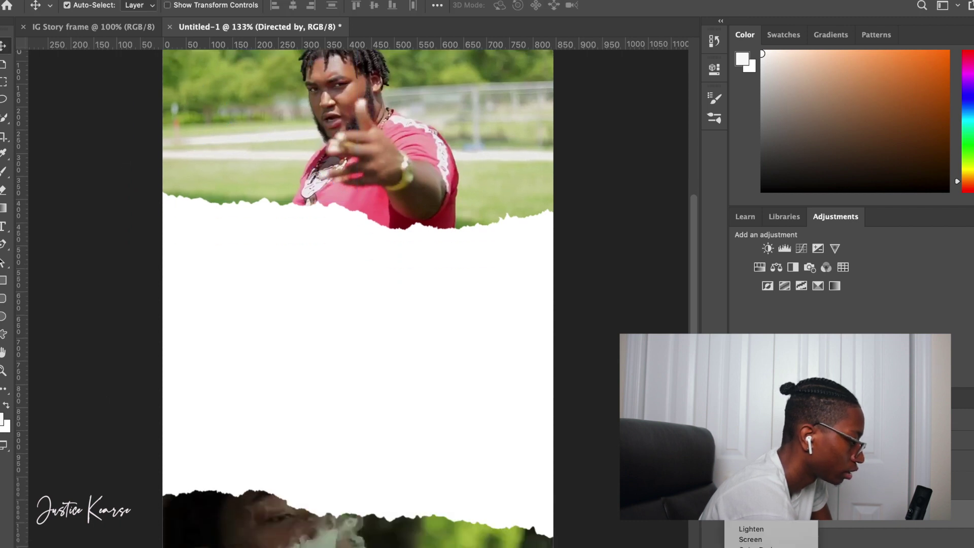
{"action": "key", "text": "Return"}
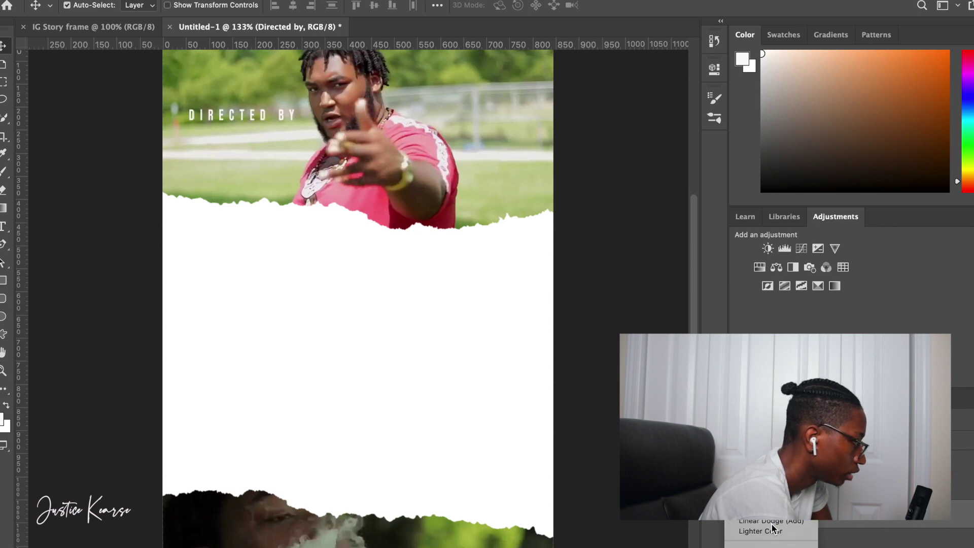
{"action": "scroll", "coordinate": [773, 529], "scroll_direction": "down", "scroll_amount": 3}
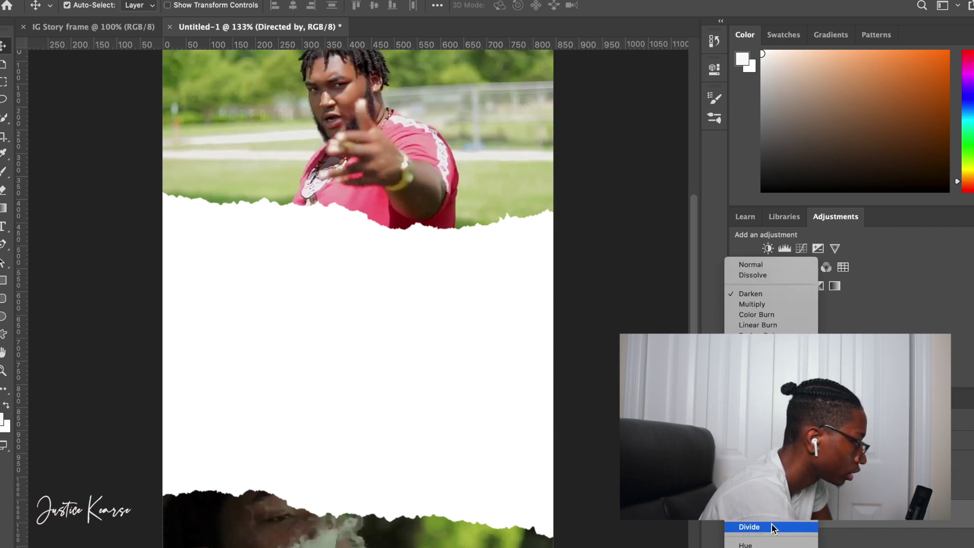
{"action": "key", "text": "Escape"}
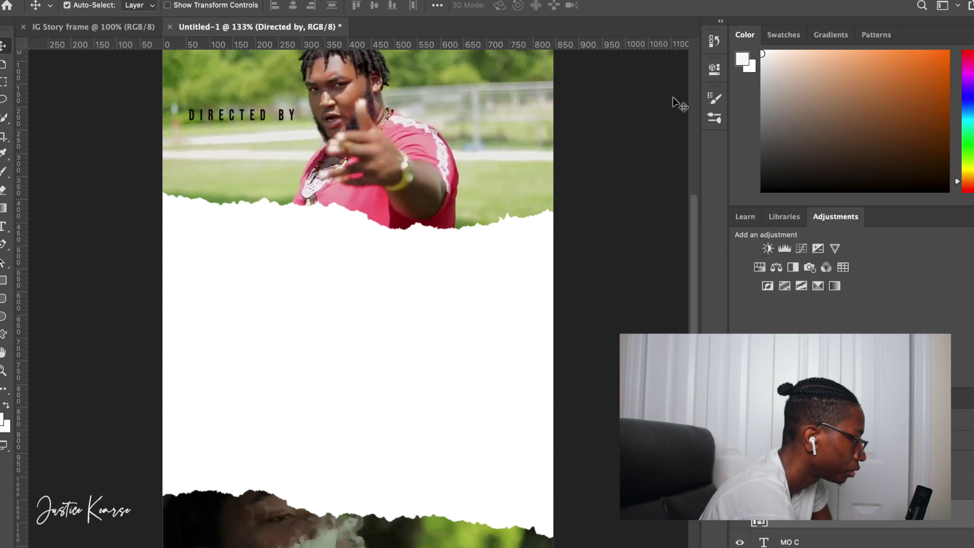
- Place the signature image from the desktop, scale it down and position it directly beneath "Directed by" on the upper photo
{"action": "scroll", "coordinate": [495, 276], "scroll_direction": "up", "scroll_amount": 5}
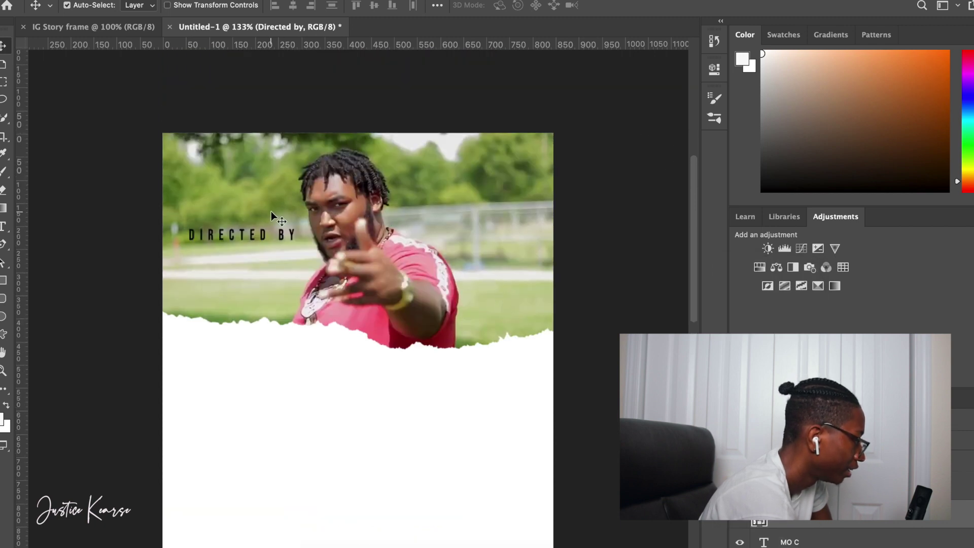
{"action": "scroll", "coordinate": [267, 220], "scroll_direction": "down", "scroll_amount": 4}
{"action": "scroll", "coordinate": [267, 221], "scroll_direction": "down", "scroll_amount": 5}
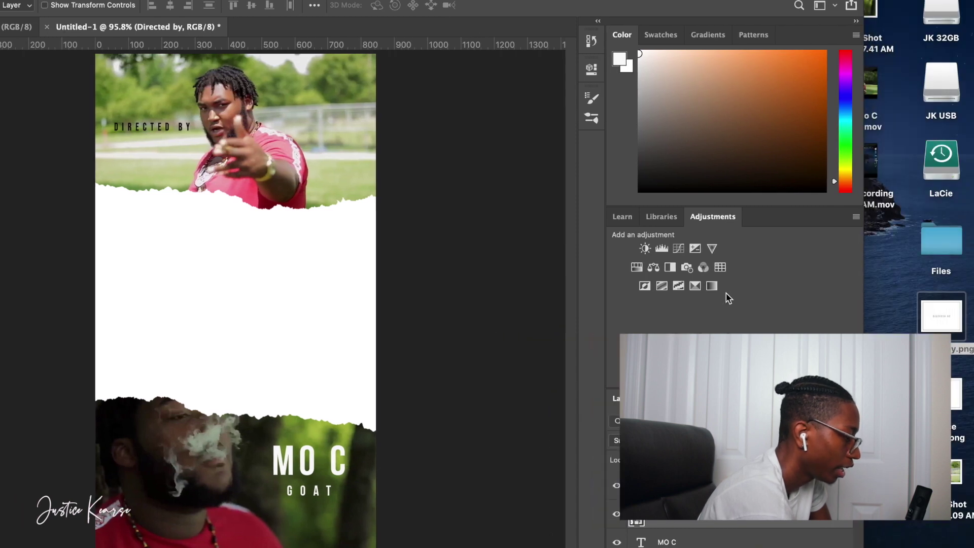
{"action": "left_click_drag", "start_coordinate": [942, 315], "coordinate": [139, 170]}
{"action": "left_click_drag", "start_coordinate": [376, 408], "coordinate": [261, 274]}
{"action": "left_click_drag", "start_coordinate": [200, 233], "coordinate": [184, 155]}
{"action": "left_click_drag", "start_coordinate": [223, 202], "coordinate": [256, 226]}
{"action": "left_click_drag", "start_coordinate": [178, 155], "coordinate": [152, 138]}
{"action": "left_click", "coordinate": [607, 6]}
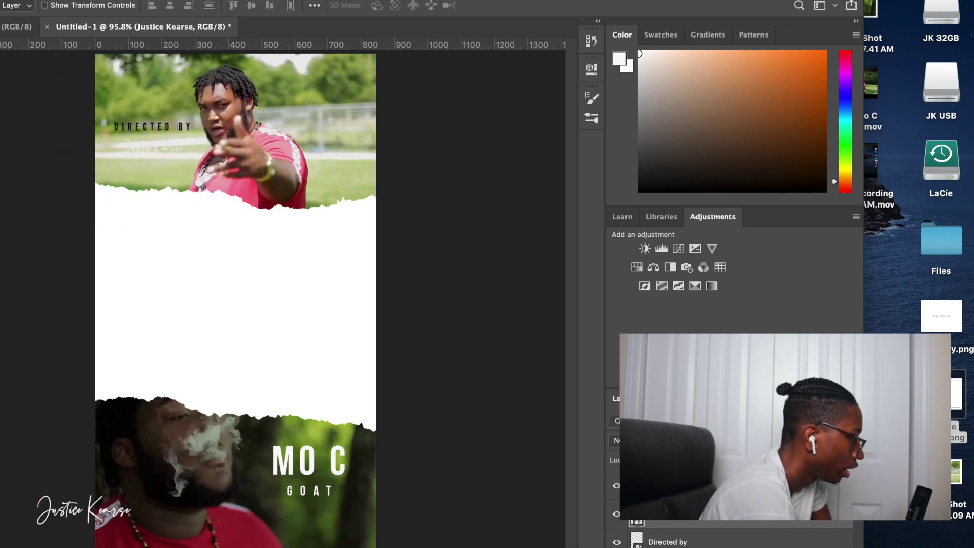
- Set the signature layer's blend mode to Subtract and check the credit on the whole story
{"action": "left_click", "coordinate": [629, 441]}
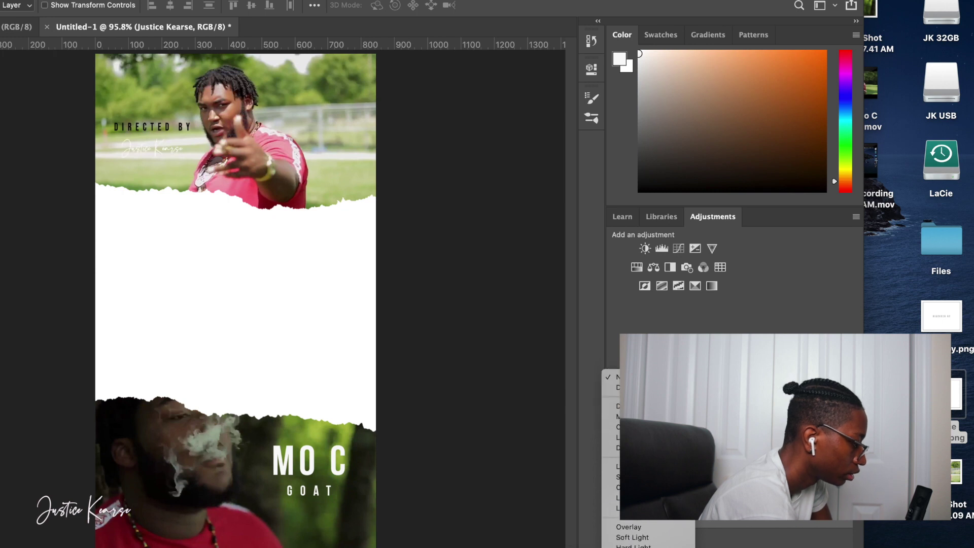
{"action": "scroll", "coordinate": [616, 496], "scroll_direction": "down", "scroll_amount": 2}
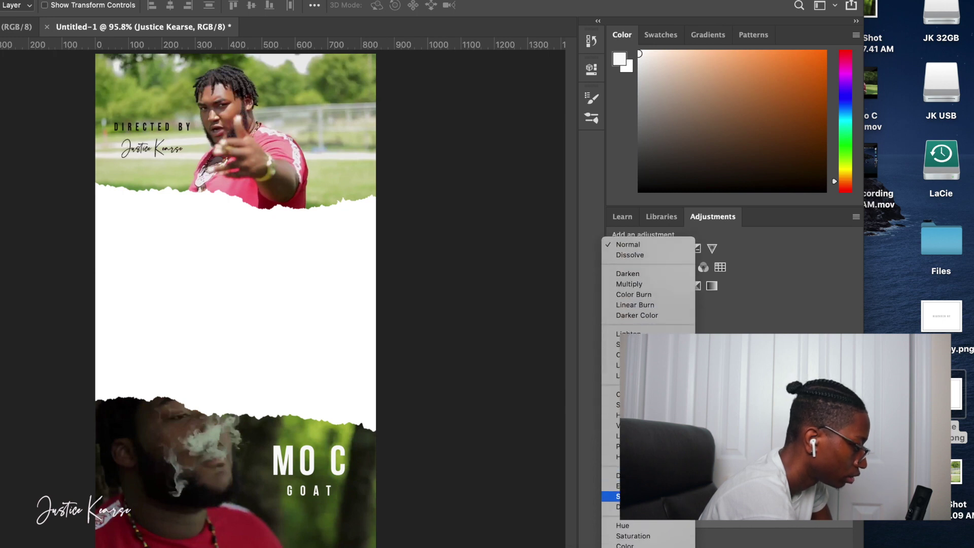
{"action": "left_click", "coordinate": [617, 496]}
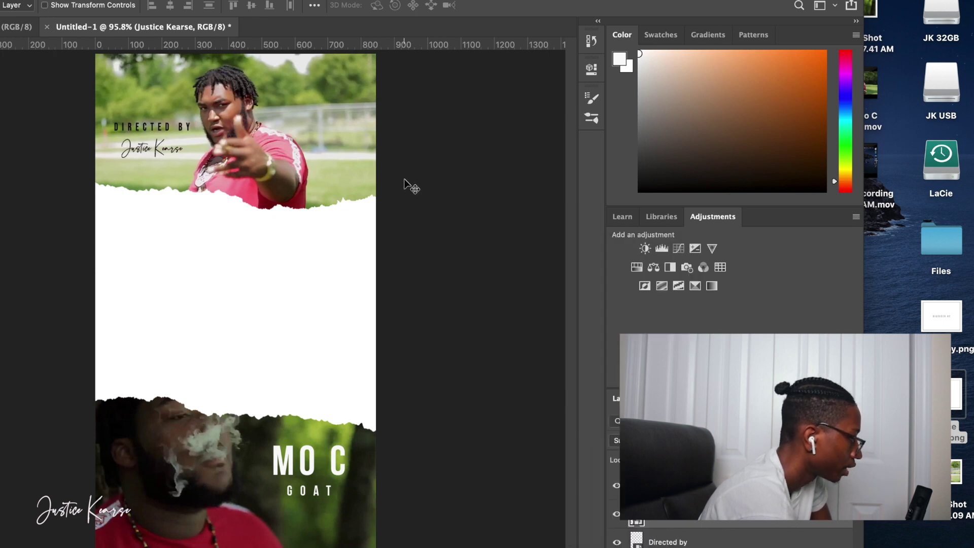
{"action": "scroll", "coordinate": [411, 187], "scroll_direction": "down", "scroll_amount": 2}
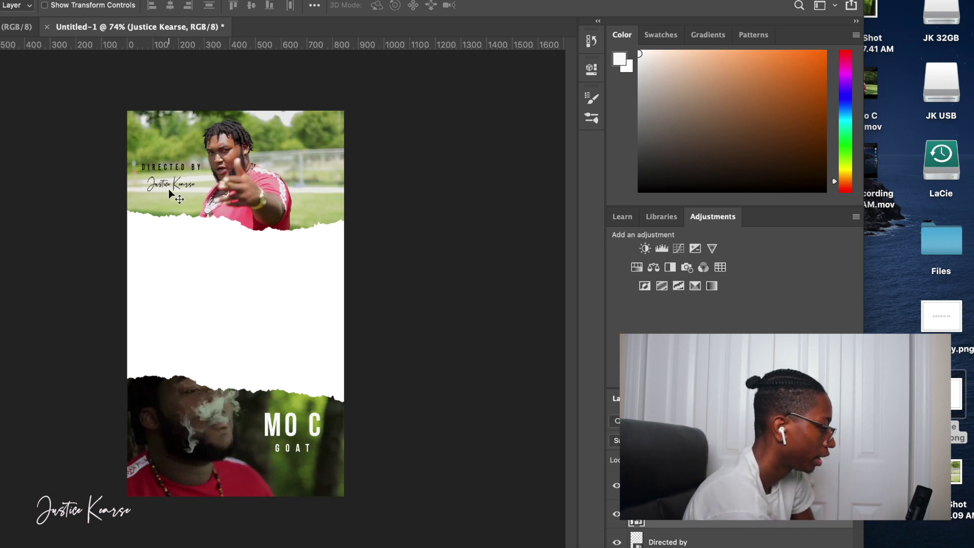
{"action": "scroll", "coordinate": [185, 198], "scroll_direction": "up", "scroll_amount": 2}
{"action": "scroll", "coordinate": [186, 203], "scroll_direction": "up", "scroll_amount": 1}
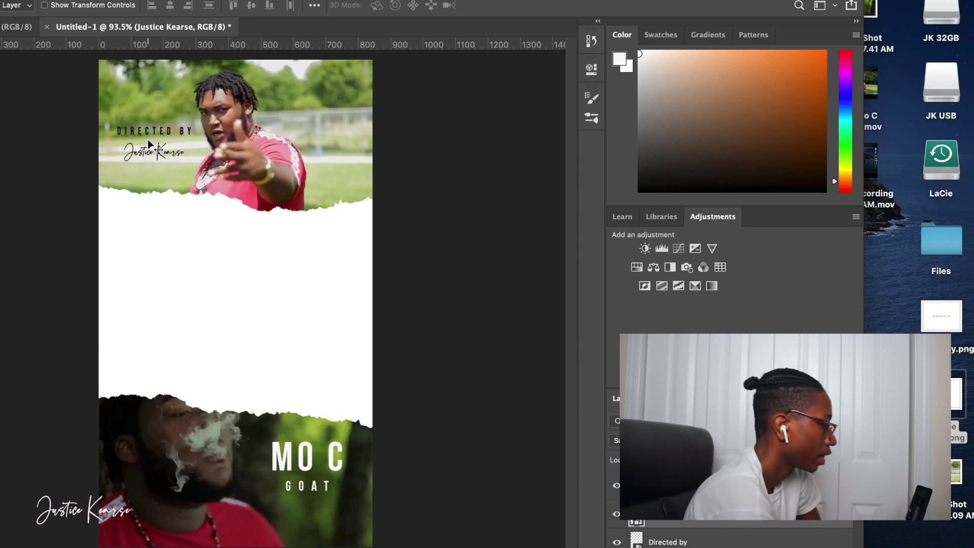
- Delete the white Background layer from the story document
{"action": "scroll", "coordinate": [727, 523], "scroll_direction": "down", "scroll_amount": 2}
{"action": "left_click", "coordinate": [718, 535]}
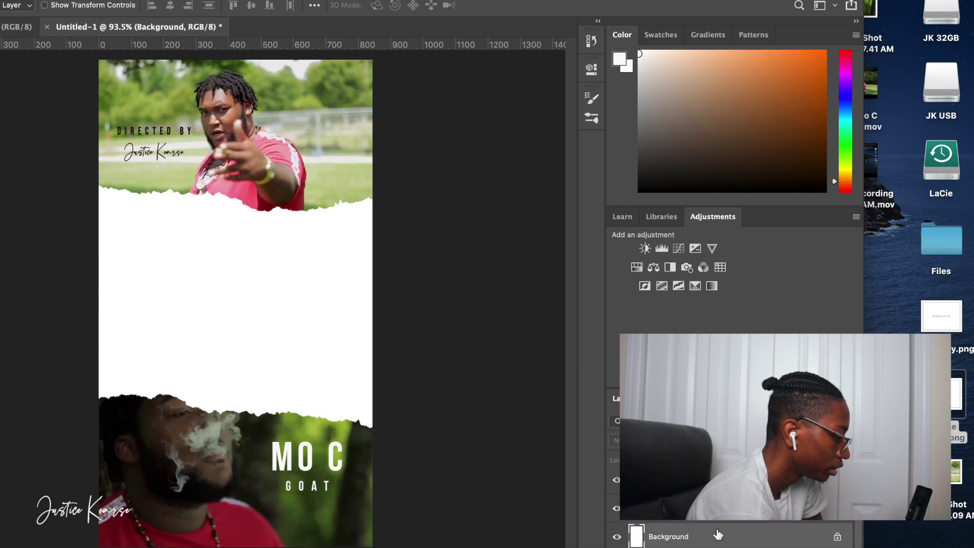
{"action": "key", "text": "Delete"}
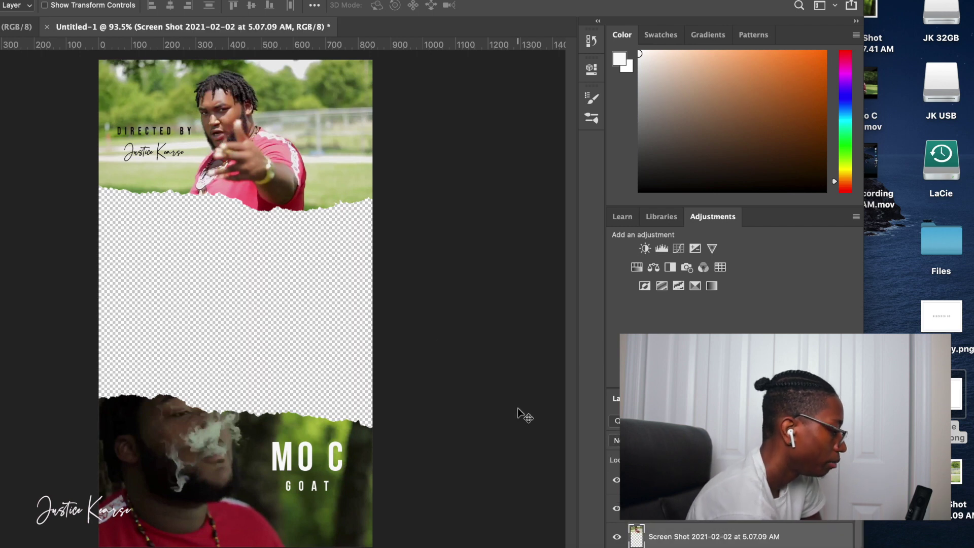
- Export the story as an 844 x 1500 px PNG with transparency, named "IG STORY FRAME VID", to the Desktop
{"action": "left_click_drag", "start_coordinate": [354, 32], "coordinate": [476, 32]}
{"action": "left_click", "coordinate": [104, 1]}
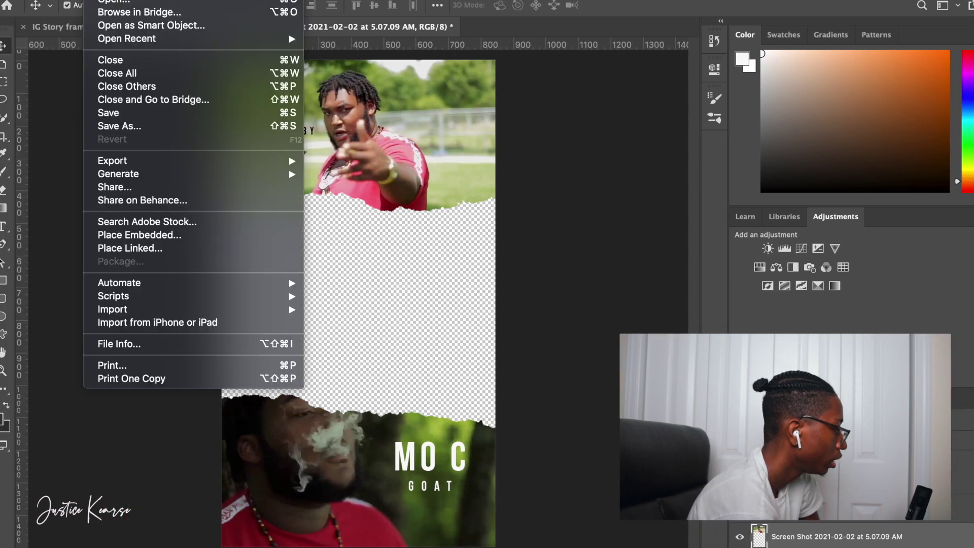
{"action": "mouse_move", "coordinate": [125, 165]}
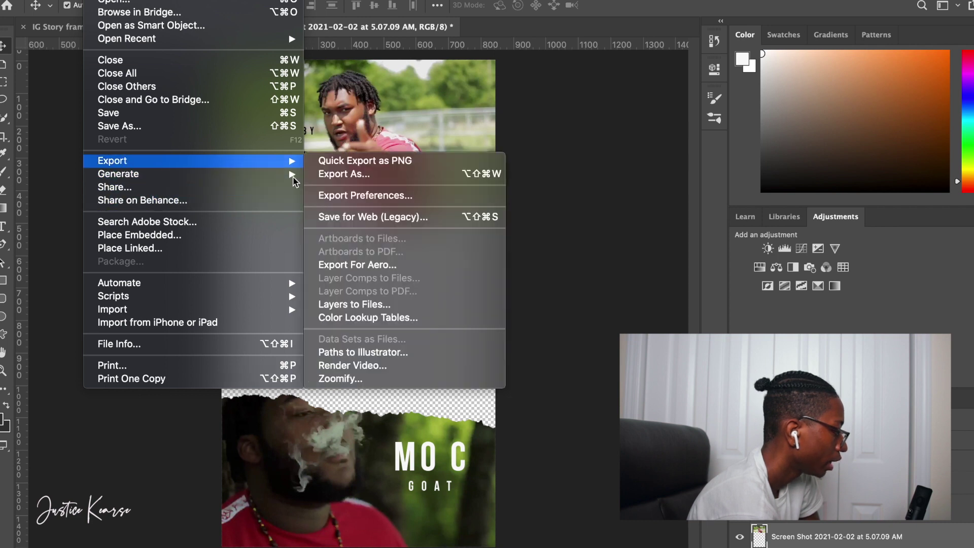
{"action": "left_click", "coordinate": [324, 178]}
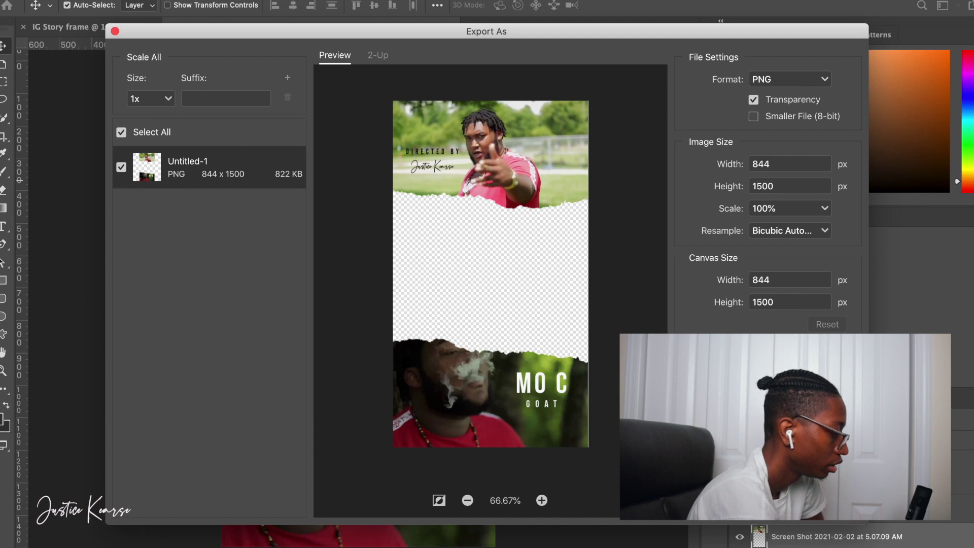
{"action": "key", "text": "Return"}
{"action": "key", "text": "super+a"}
{"action": "key", "text": "BackSpace"}
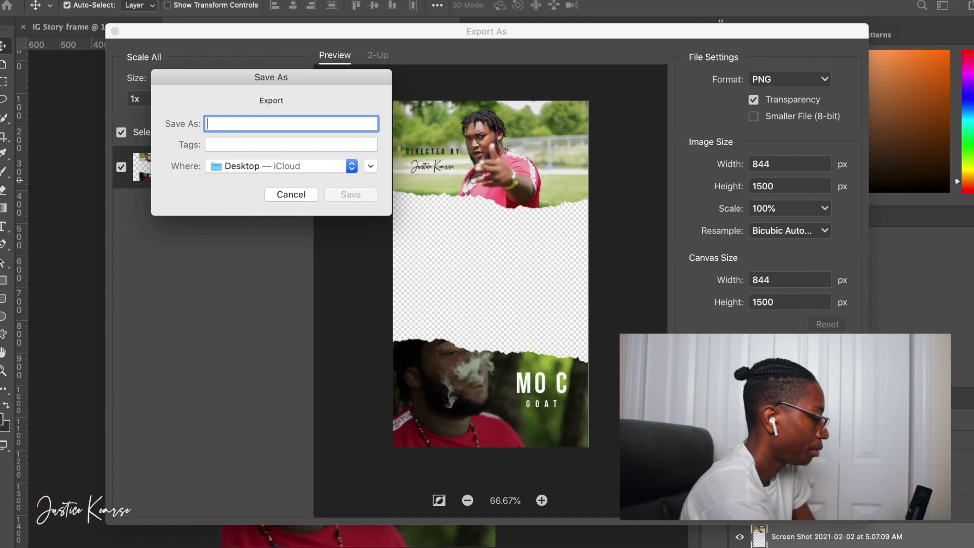
{"action": "type", "text": "IG STORY FRAME VID"}
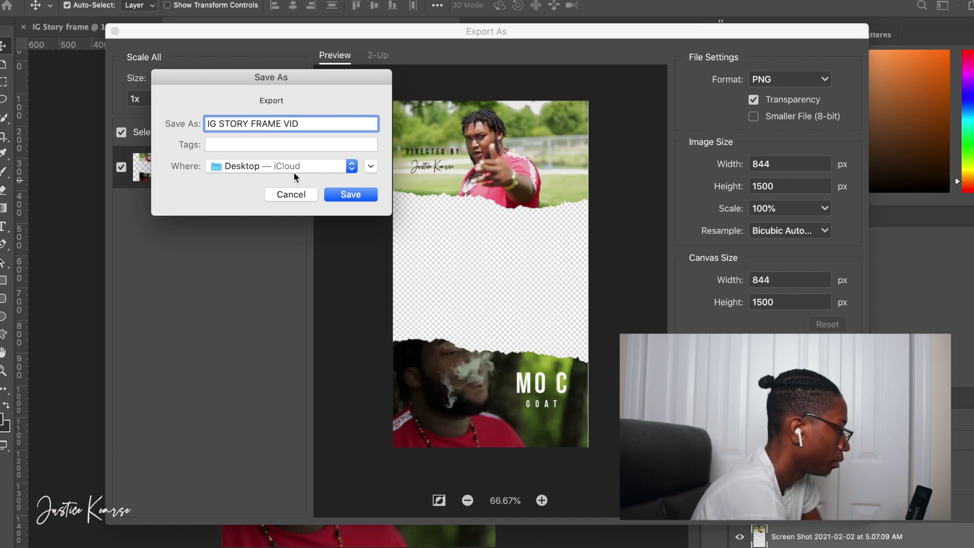
{"action": "left_click", "coordinate": [339, 195]}
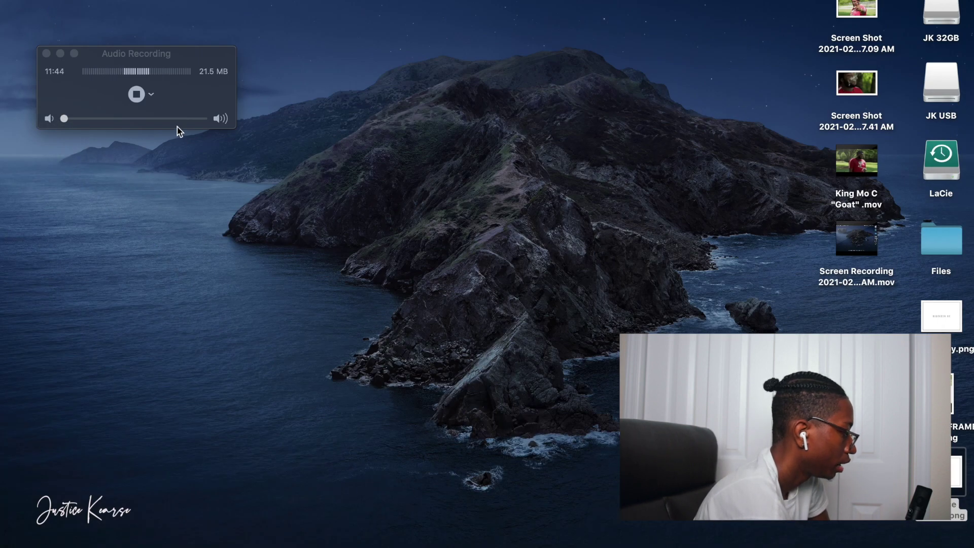
- Minimise the audio recorder, switch to Final Cut Pro and start a new project in the Untitled library
{"action": "left_click", "coordinate": [60, 53]}
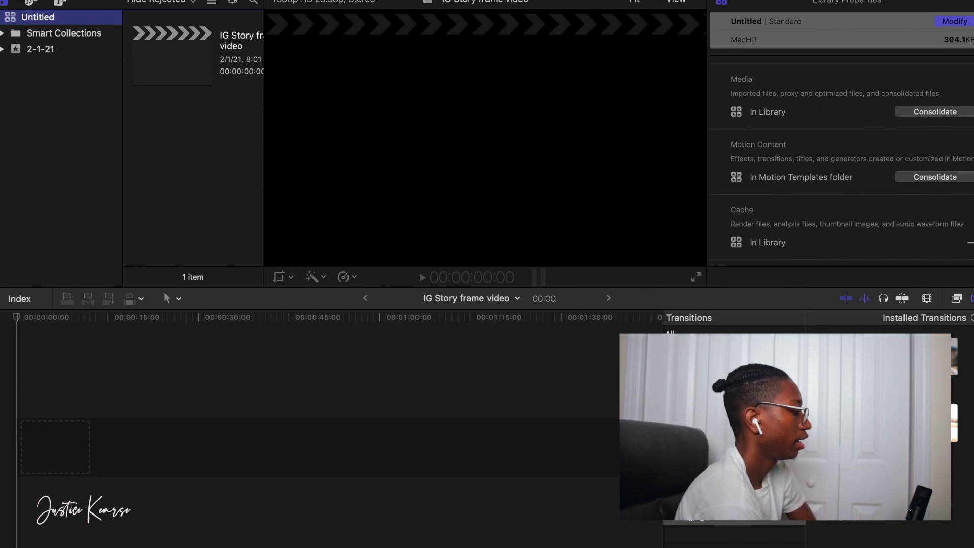
{"action": "left_click", "coordinate": [124, 0]}
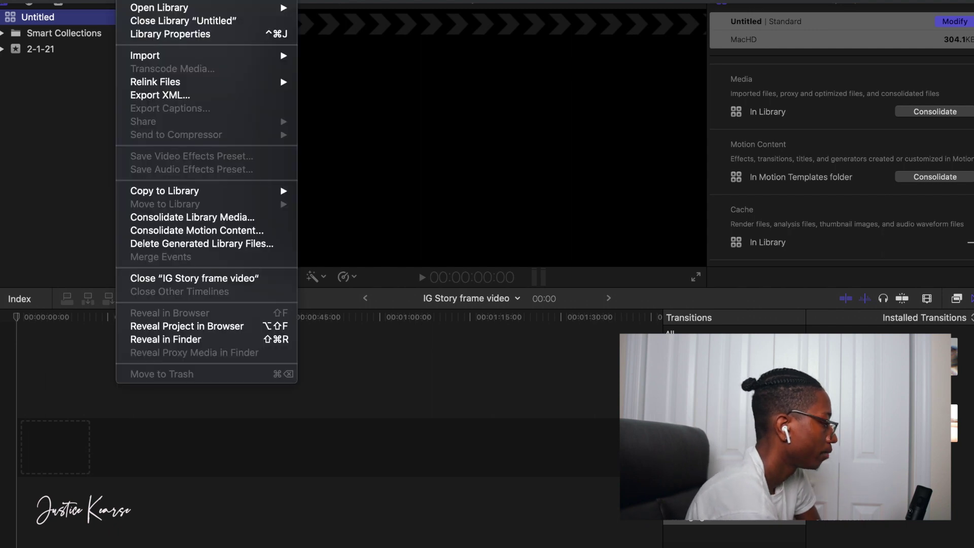
{"action": "mouse_move", "coordinate": [152, 0]}
{"action": "left_click", "coordinate": [355, 0]}
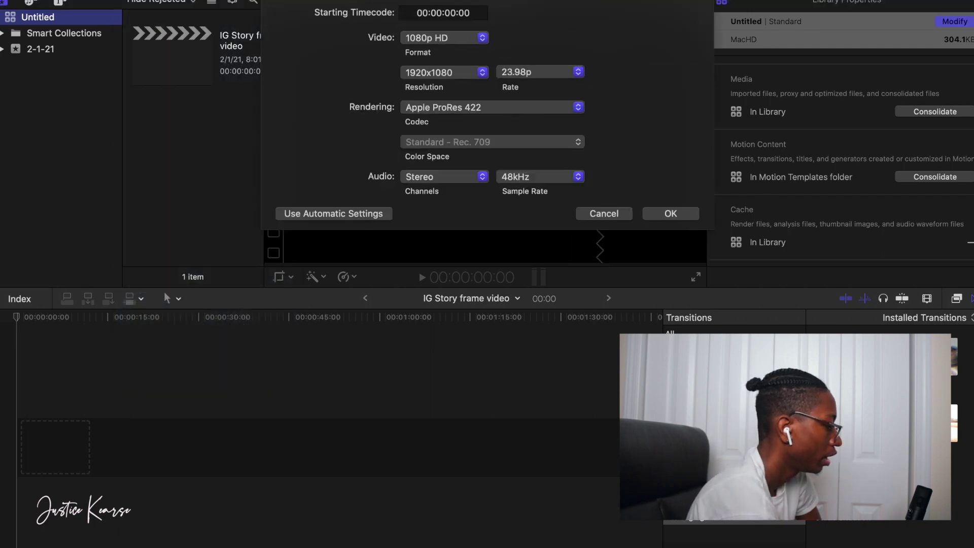
- Create the project with a Custom video format at 1080 x 1920 resolution and a 23.98p frame rate
{"action": "left_click", "coordinate": [479, 112]}
{"action": "left_click", "coordinate": [524, 83]}
{"action": "left_click", "coordinate": [485, 77]}
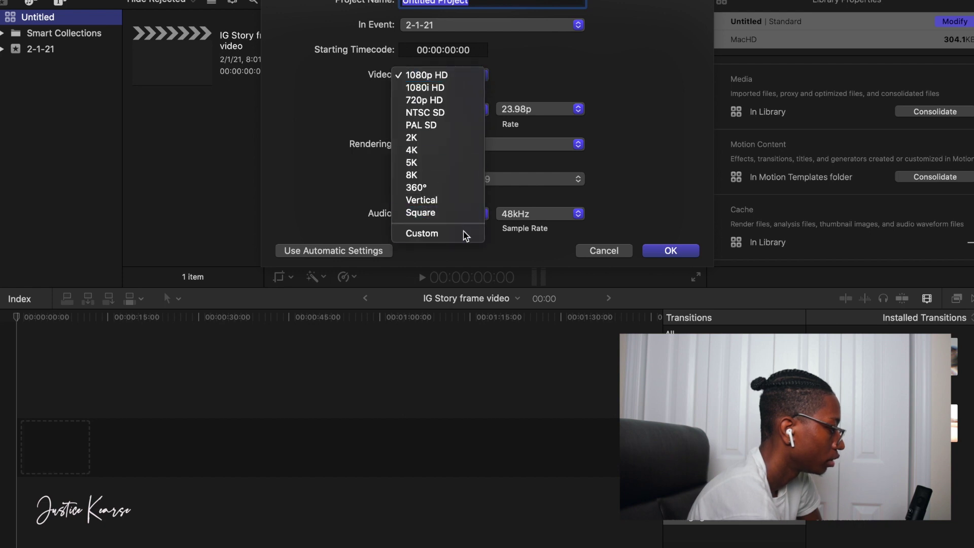
{"action": "left_click", "coordinate": [417, 233]}
{"action": "left_click", "coordinate": [427, 112]}
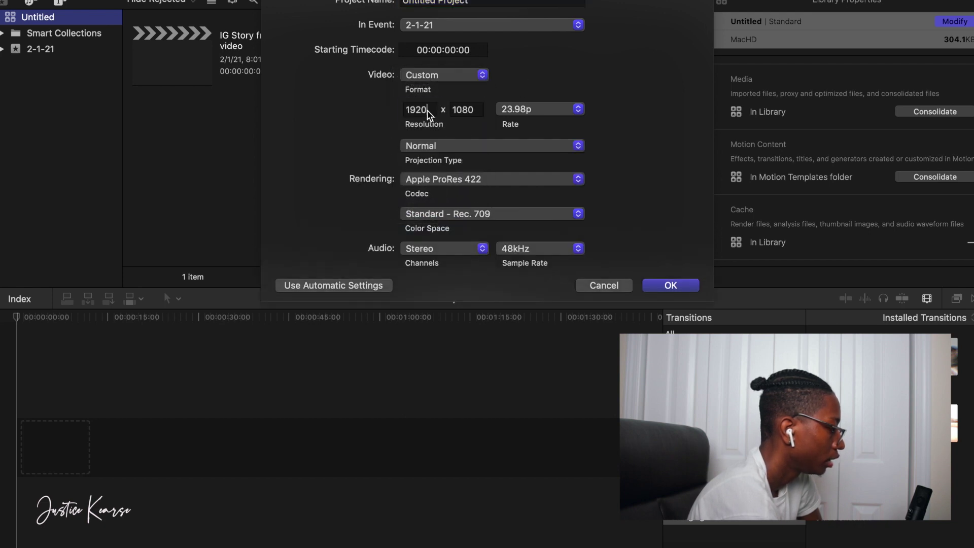
{"action": "key", "text": "BackSpace"}
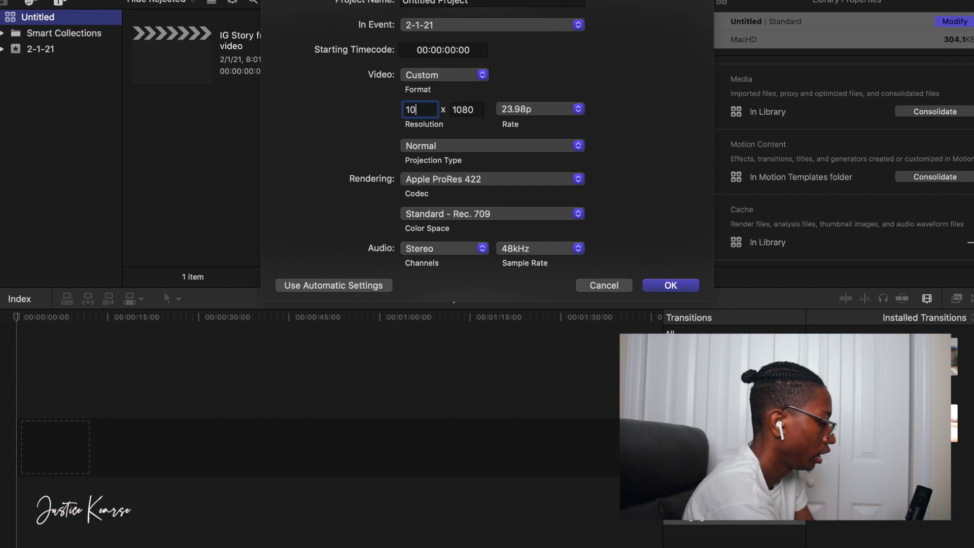
{"action": "key", "text": "Tab"}
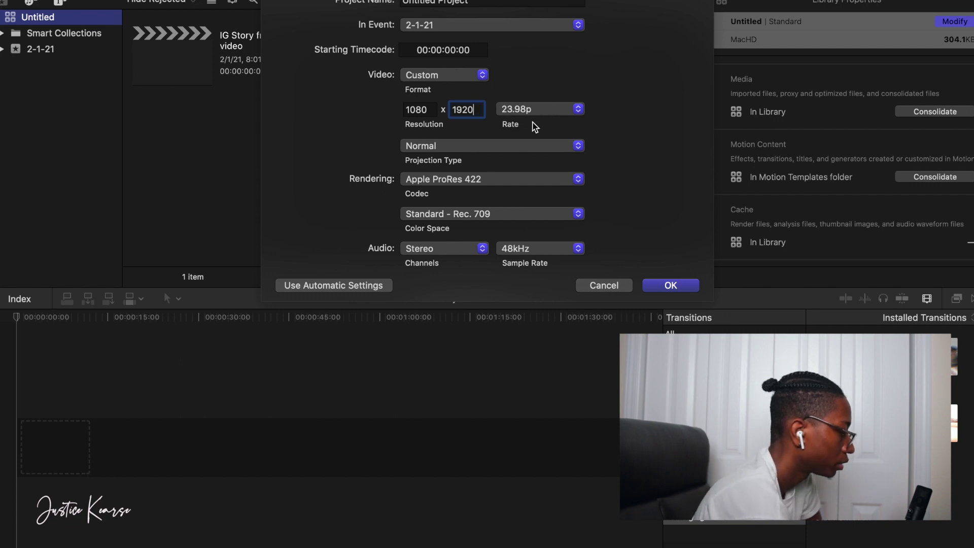
{"action": "left_click", "coordinate": [680, 287]}
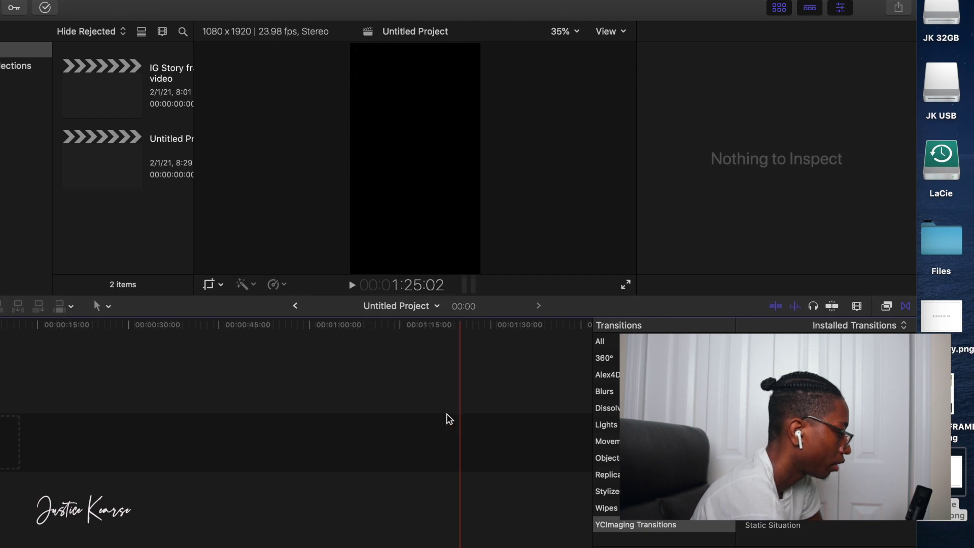
- Add the IG STORY FRAME VID image and the King Mo C "Goat" video from the desktop to the timeline, with the video beneath the frame
{"action": "left_click_drag", "start_coordinate": [954, 395], "coordinate": [358, 429]}
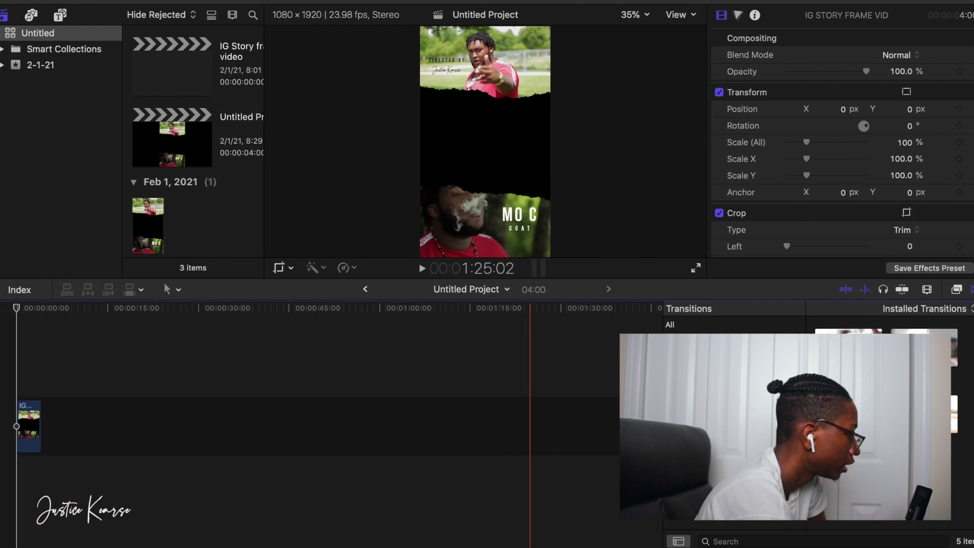
{"action": "mouse_move", "coordinate": [34, 2]}
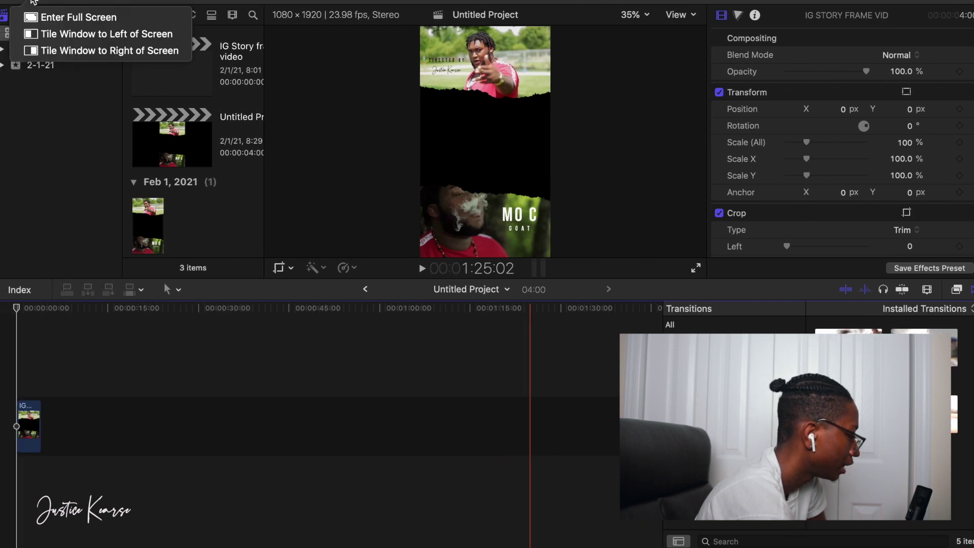
{"action": "left_click", "coordinate": [33, 1]}
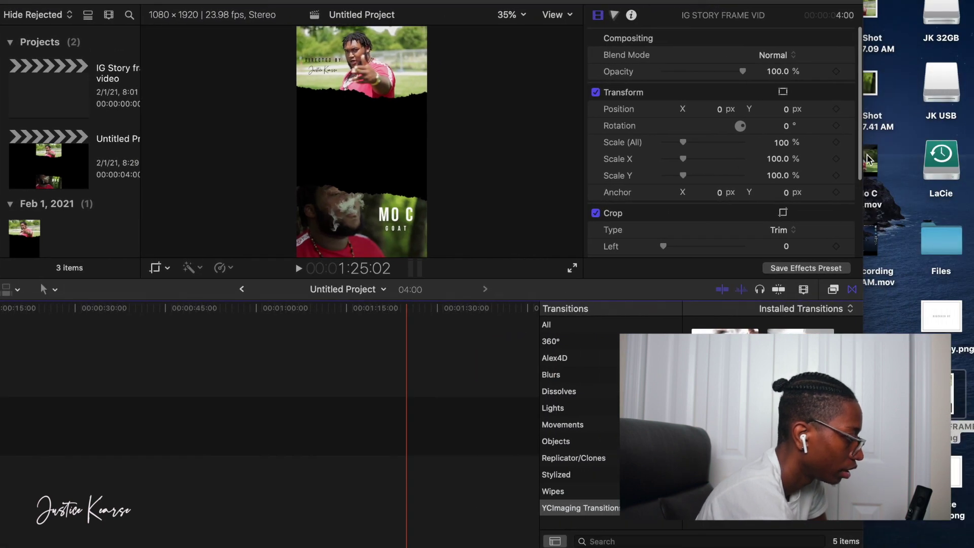
{"action": "left_click_drag", "start_coordinate": [868, 159], "coordinate": [385, 480]}
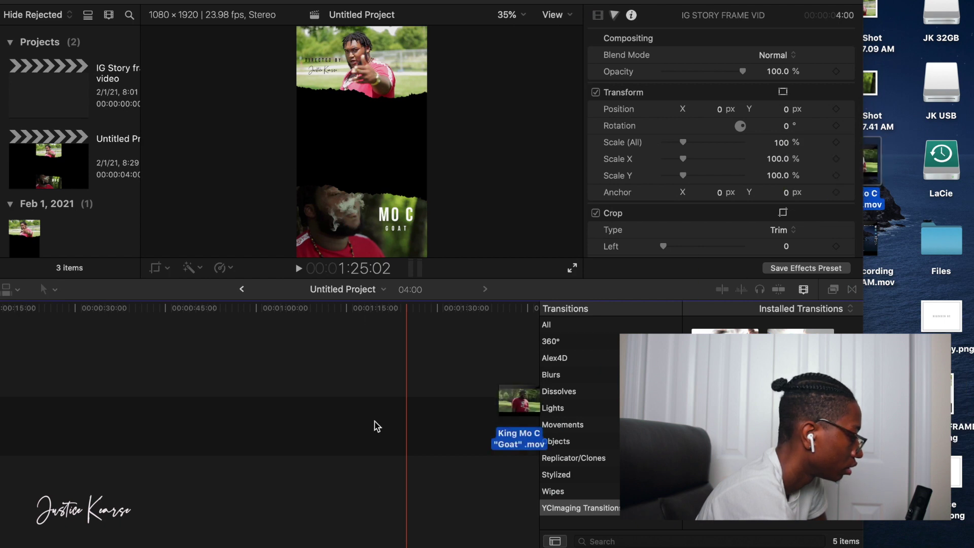
{"action": "left_click_drag", "start_coordinate": [518, 401], "coordinate": [518, 401]}
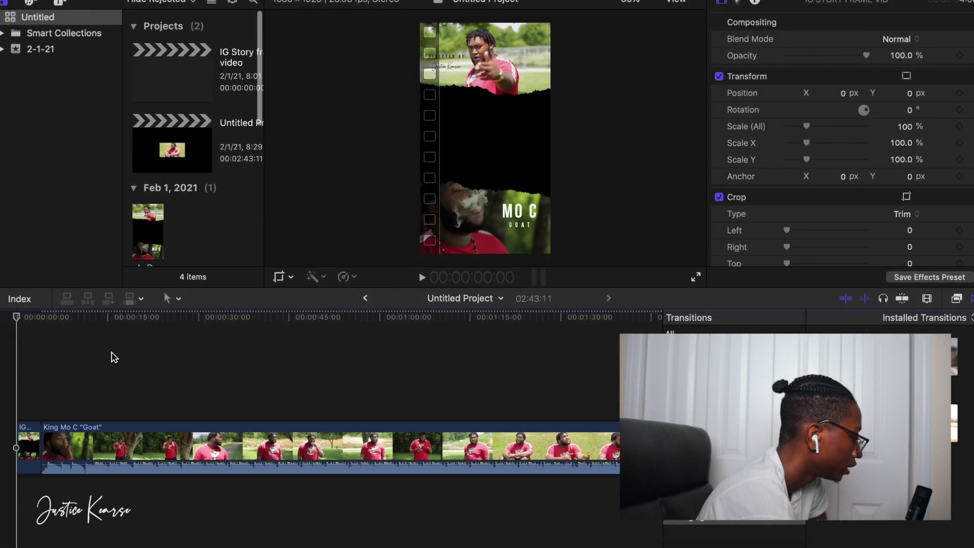
{"action": "left_click_drag", "start_coordinate": [112, 437], "coordinate": [66, 509]}
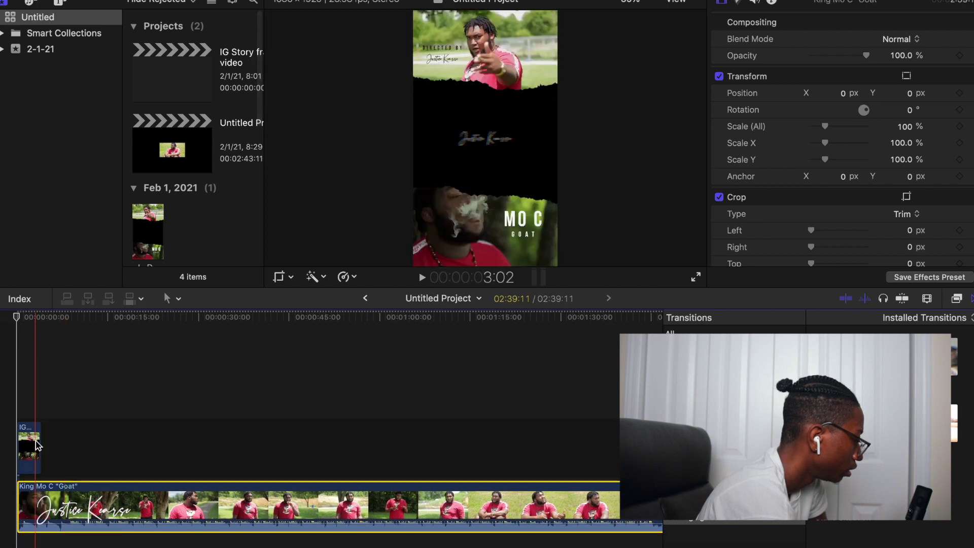
- Extend the IG STORY FRAME VID clip to about 02:47:08 so it covers the full length of the video beneath it
{"action": "left_click_drag", "start_coordinate": [39, 442], "coordinate": [622, 444]}
{"action": "scroll", "coordinate": [180, 489], "scroll_direction": "down", "scroll_amount": 10}
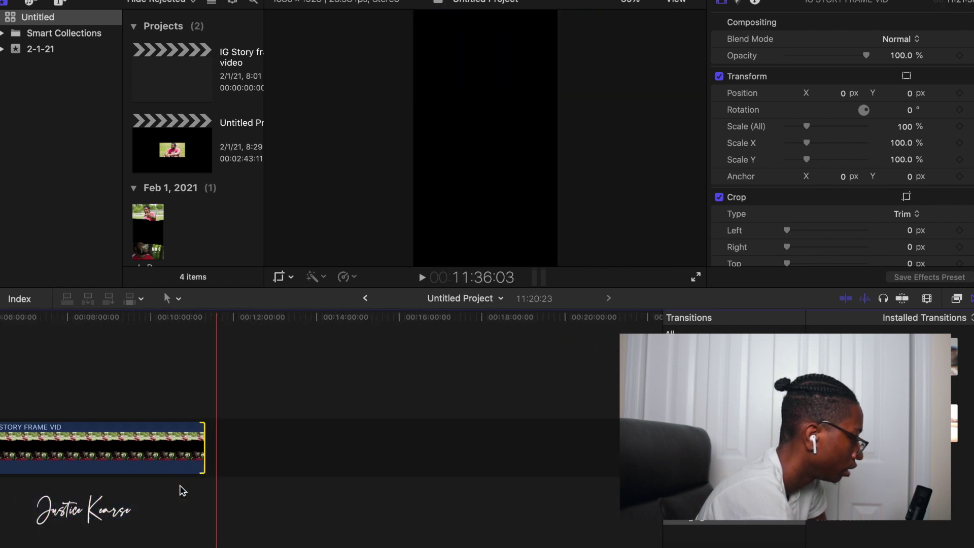
{"action": "left_click_drag", "start_coordinate": [167, 446], "coordinate": [53, 449]}
{"action": "scroll", "coordinate": [55, 452], "scroll_direction": "up", "scroll_amount": 10}
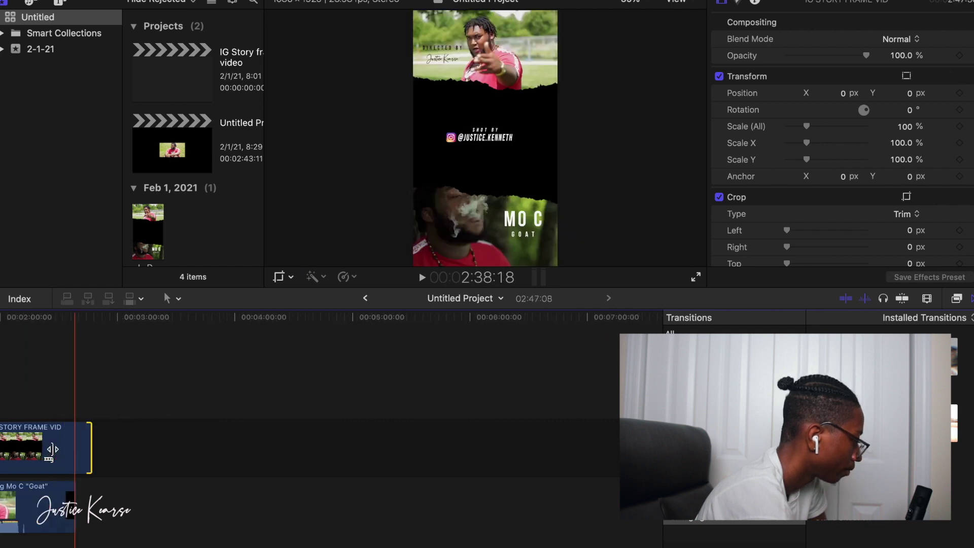
{"action": "scroll", "coordinate": [55, 457], "scroll_direction": "down", "scroll_amount": 10}
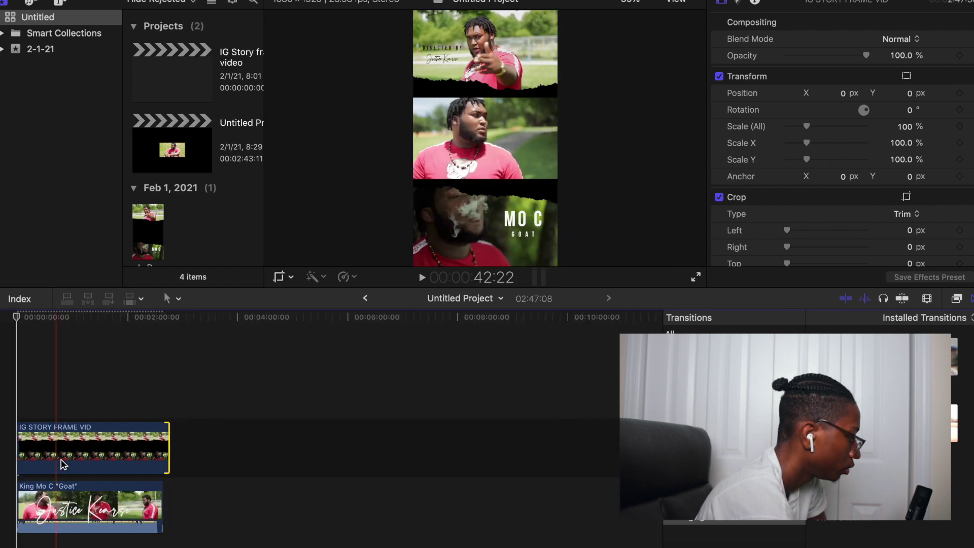
- Scale the King Mo C "Goat" video to 178% so it fills the opening in the torn frame
{"action": "left_click", "coordinate": [57, 518]}
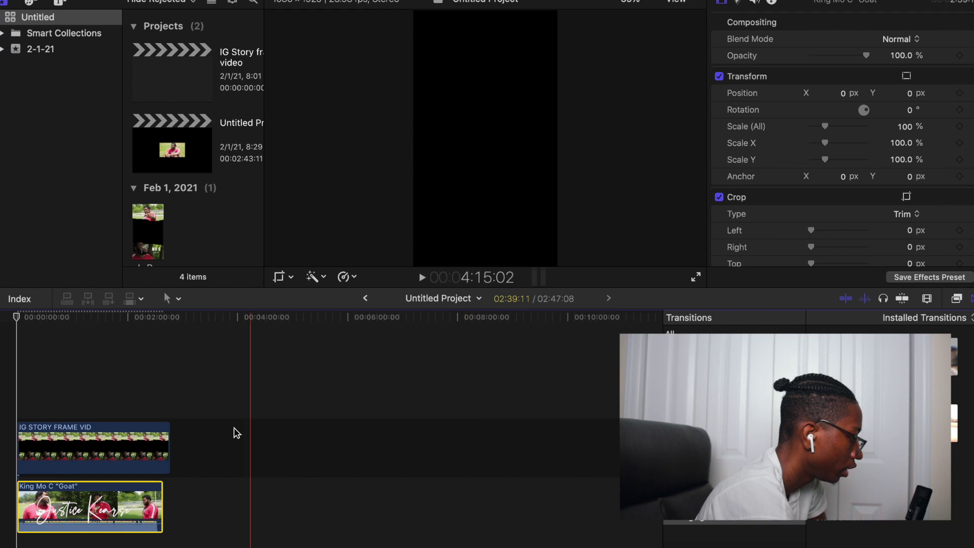
{"action": "left_click_drag", "start_coordinate": [17, 318], "coordinate": [33, 320]}
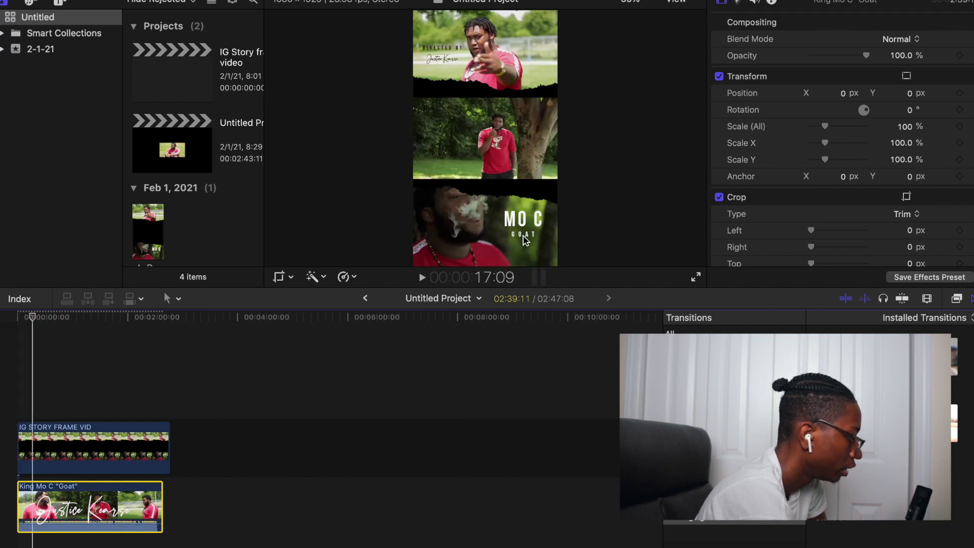
{"action": "left_click_drag", "start_coordinate": [828, 131], "coordinate": [840, 131]}
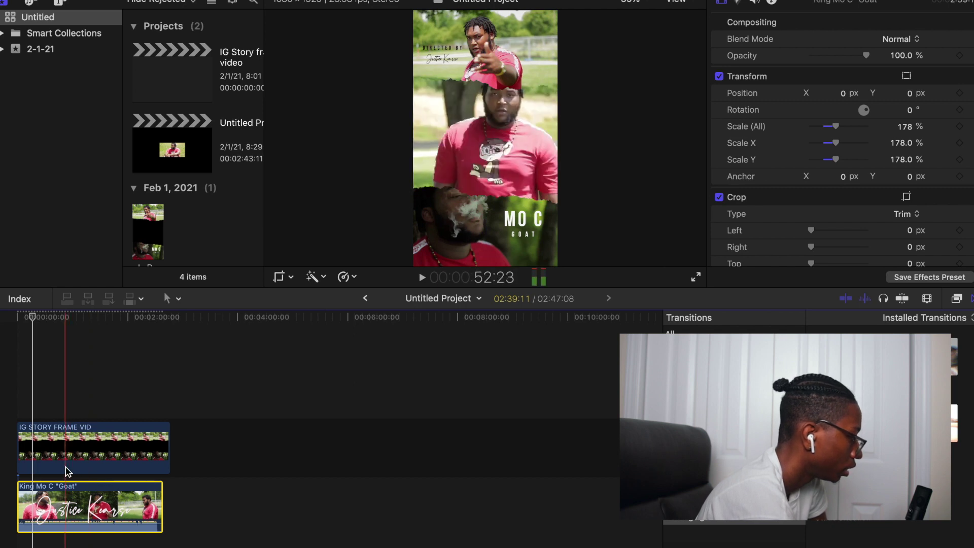
- Connect the AirPods to the computer over Bluetooth for audio playback
{"action": "key", "text": "super+equal"}
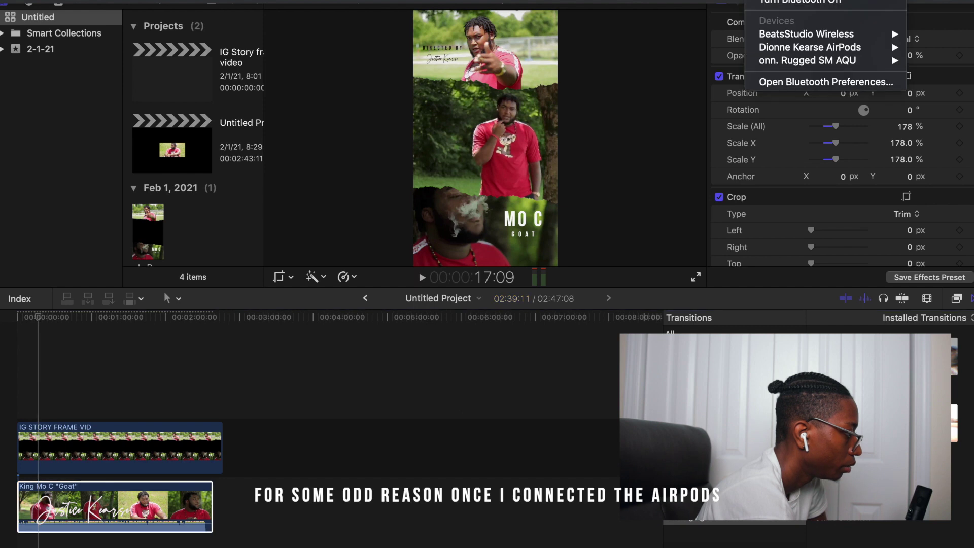
{"action": "mouse_move", "coordinate": [778, 36]}
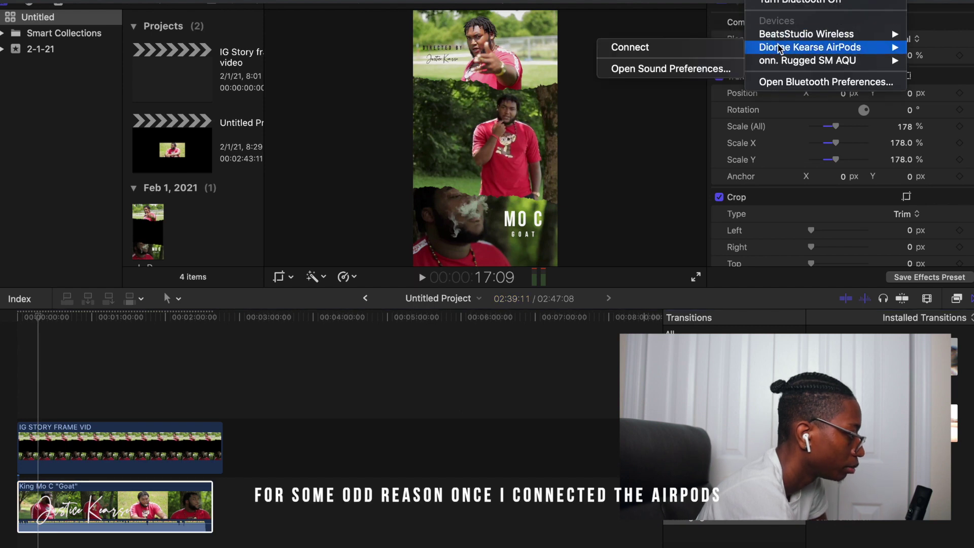
{"action": "left_click", "coordinate": [725, 47]}
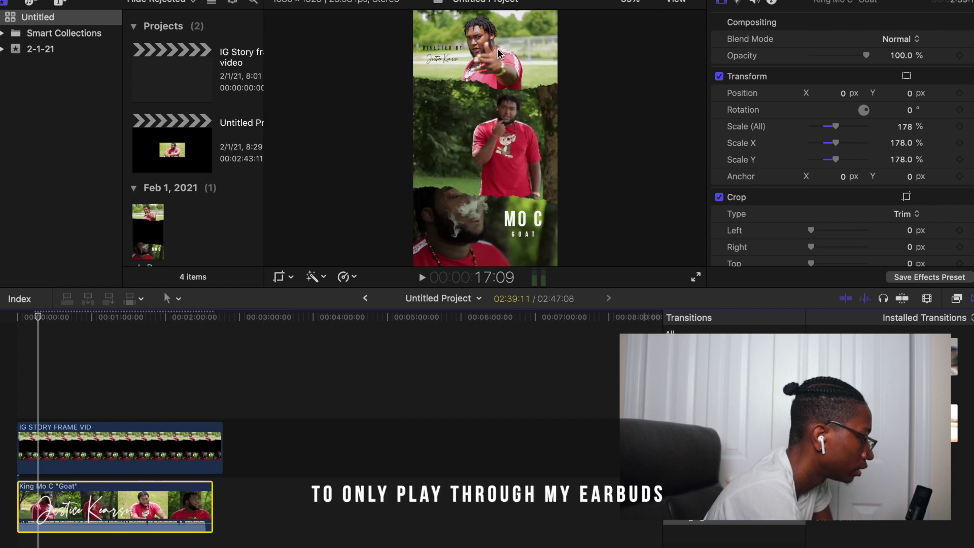
- Play the video to find the excerpt's starting point and split the King Mo C "Goat" clip at 1:13:01
{"action": "key", "text": "super+equal"}
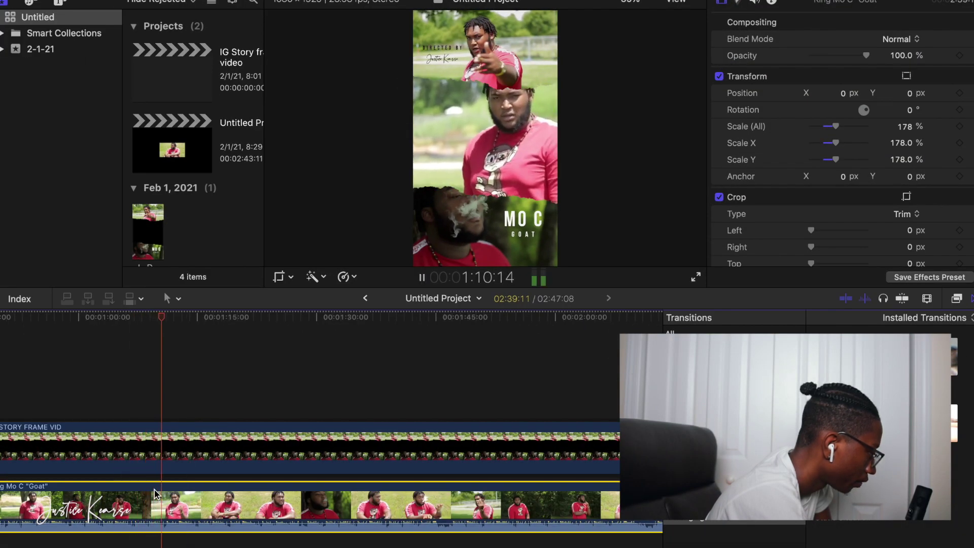
{"action": "key", "text": "space"}
{"action": "key", "text": "space"}
{"action": "key", "text": "space"}
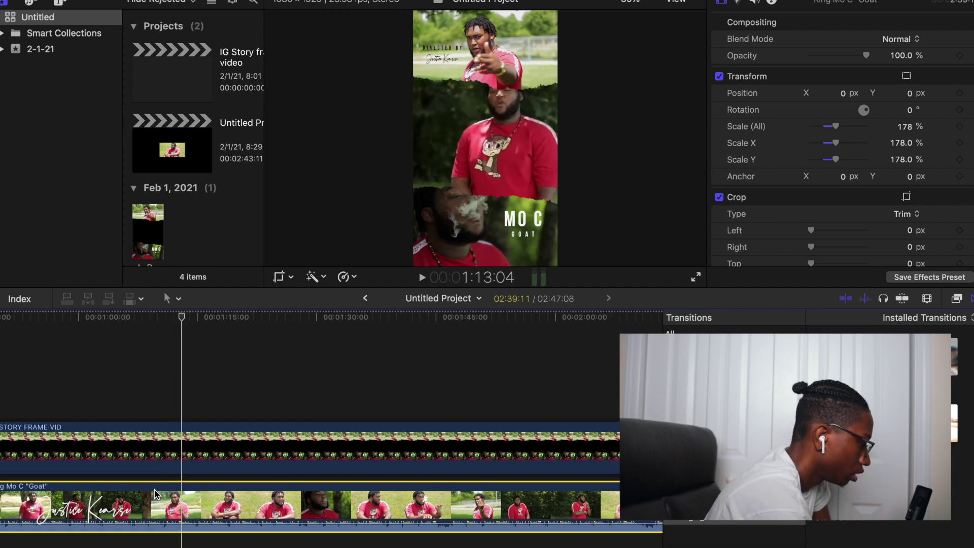
{"action": "key", "text": "Left"}
{"action": "key", "text": "Left"}
{"action": "key", "text": "Left"}
{"action": "key", "text": "super+b"}
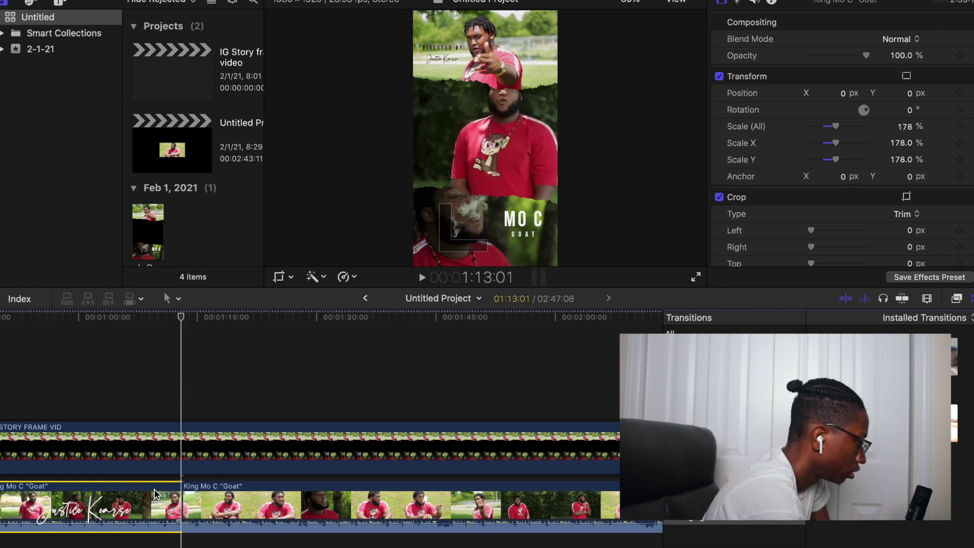
- Split the frame clip at 1:13:01 as well and delete the frame and video sections before the cut
{"action": "left_click", "coordinate": [172, 438]}
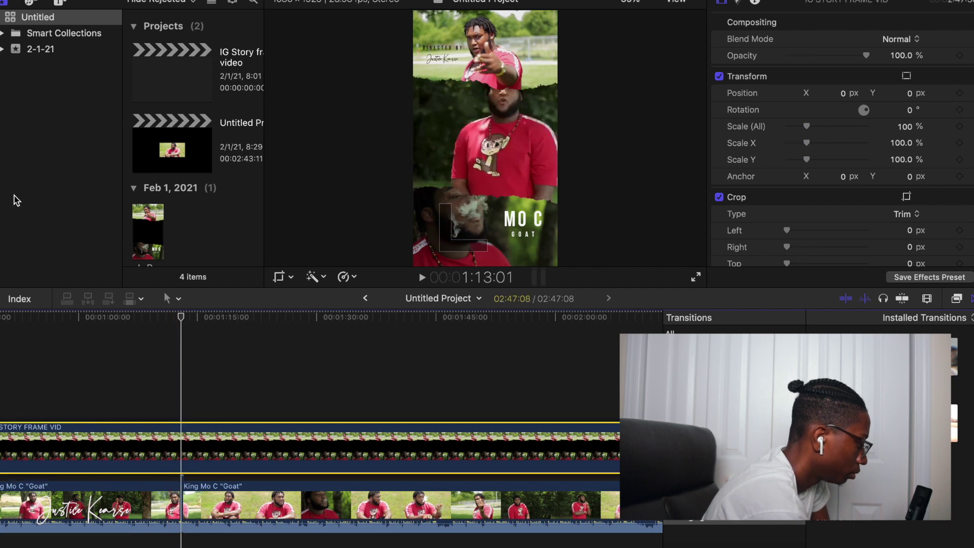
{"action": "left_click", "coordinate": [76, 402]}
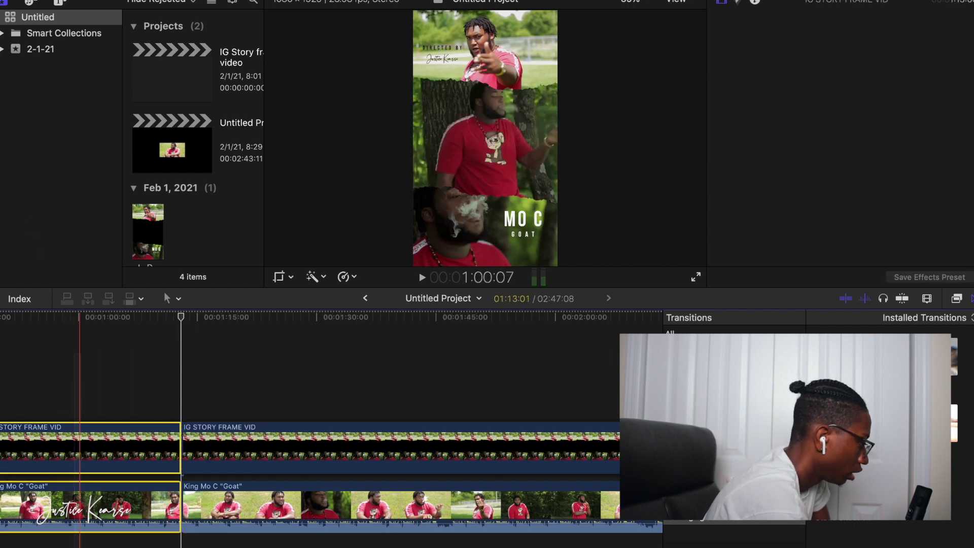
{"action": "key", "text": "Delete"}
- Play the remaining excerpt, split the video and frame clips at 17:13, and delete both sections after the cut
{"action": "key", "text": "space"}
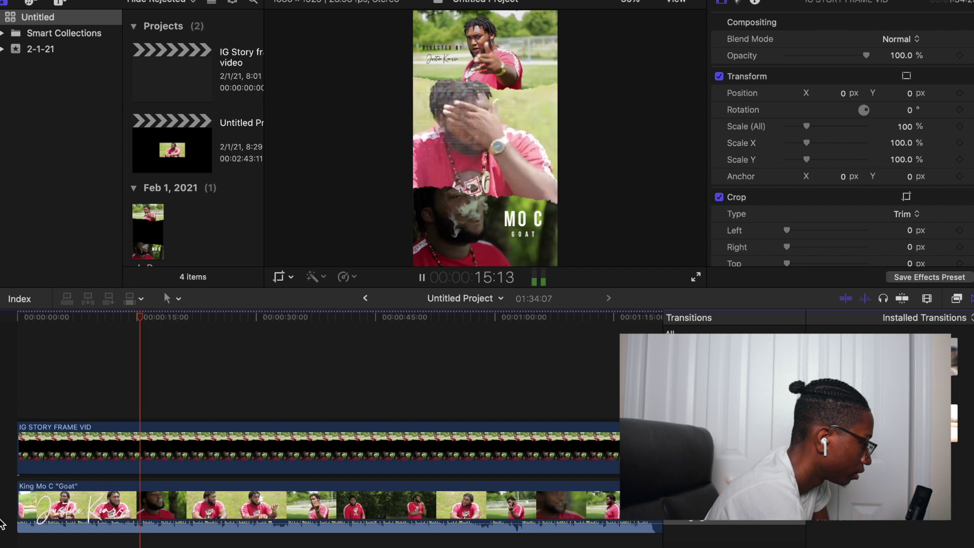
{"action": "key", "text": "space"}
{"action": "left_click", "coordinate": [98, 530]}
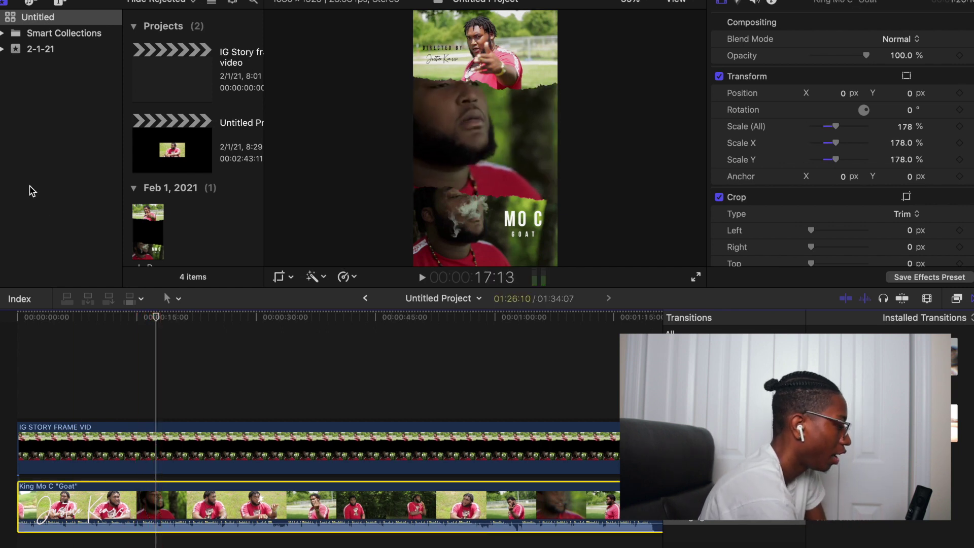
{"action": "key", "text": "super+b"}
{"action": "left_click", "coordinate": [152, 434]}
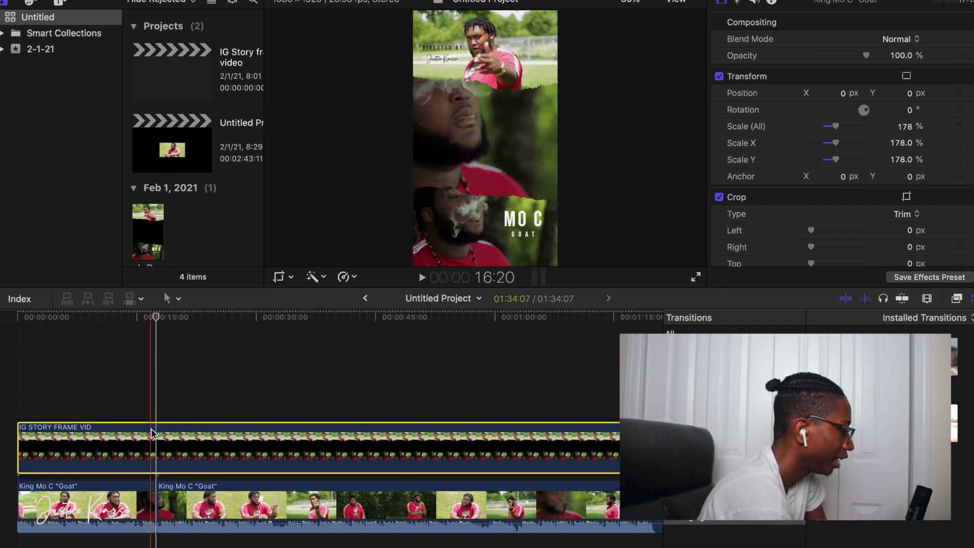
{"action": "key", "text": "super+b"}
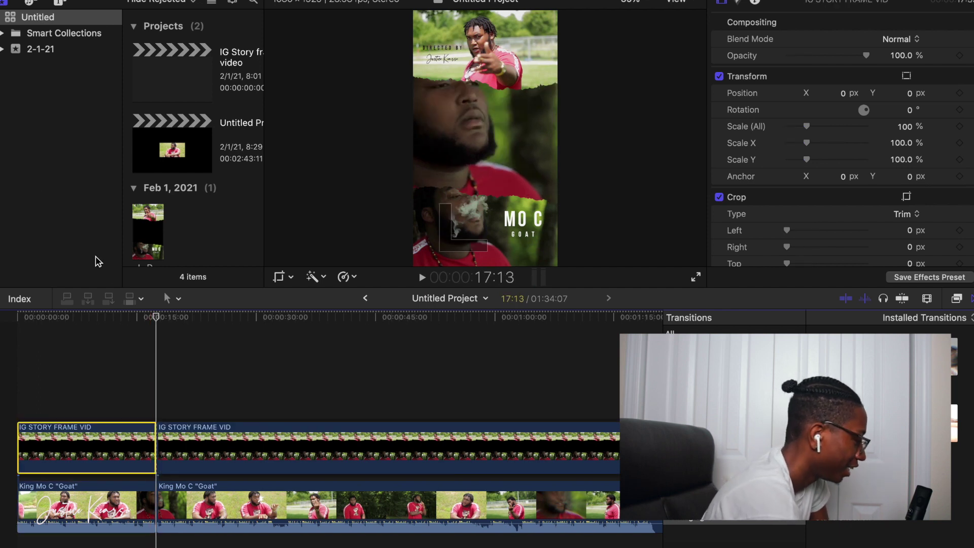
{"action": "left_click_drag", "start_coordinate": [207, 393], "coordinate": [218, 534]}
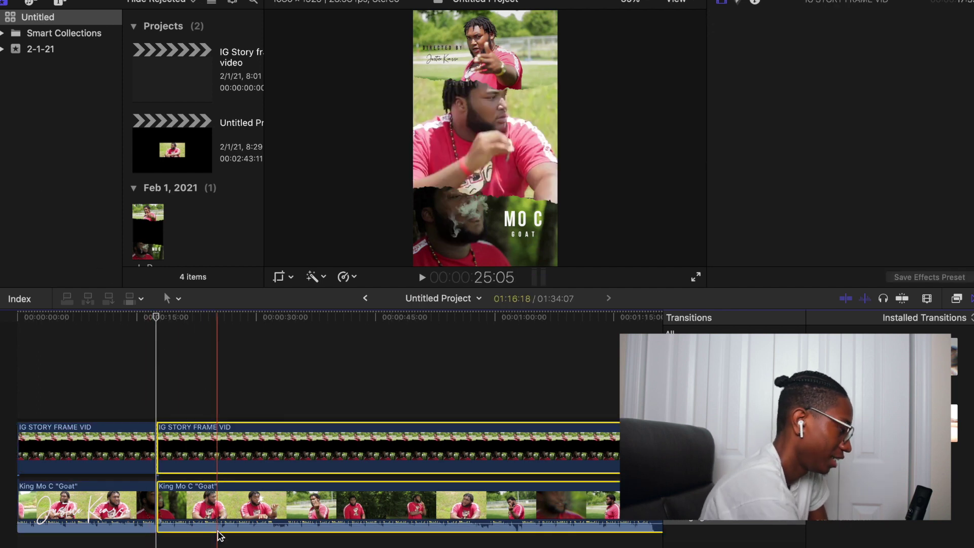
{"action": "key", "text": "Delete"}
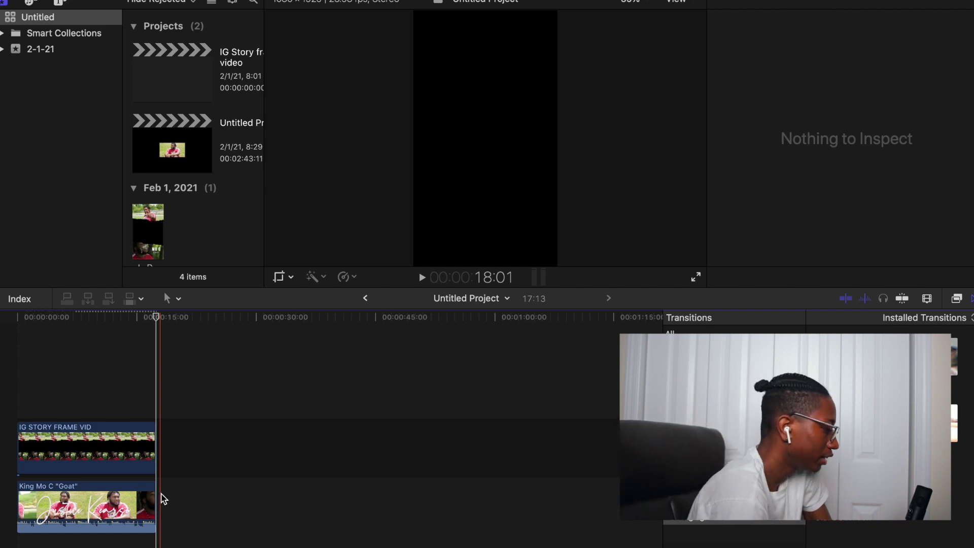
- Trim the ends of the video and frame clips so the whole story lasts exactly 15:00
{"action": "left_click_drag", "start_coordinate": [150, 495], "coordinate": [133, 490]}
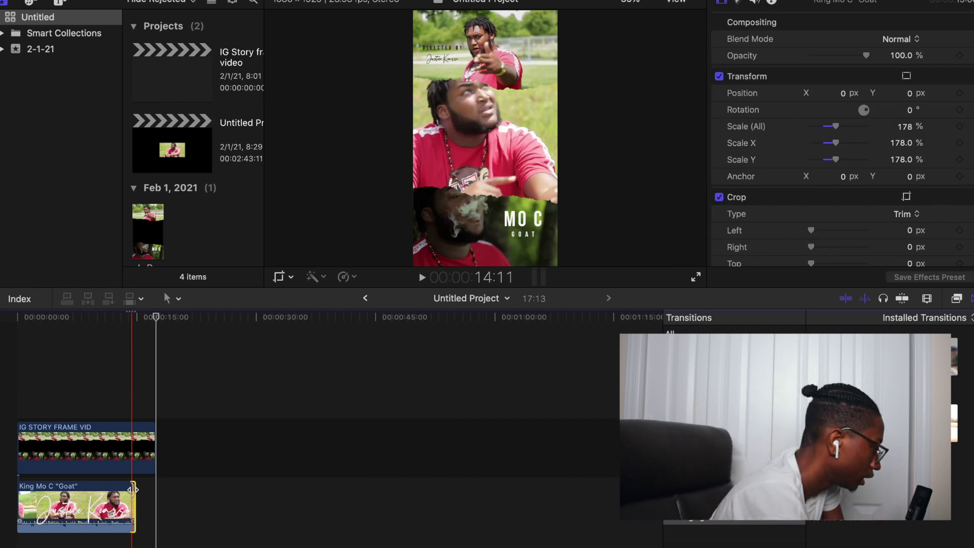
{"action": "left_click", "coordinate": [153, 453]}
{"action": "left_click_drag", "start_coordinate": [152, 452], "coordinate": [133, 450]}
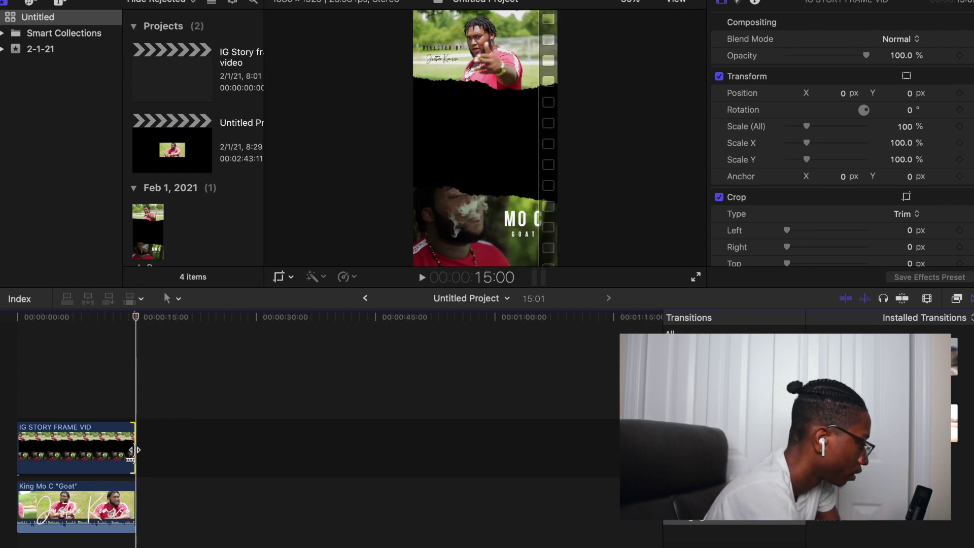
{"action": "key", "text": "super+equal"}
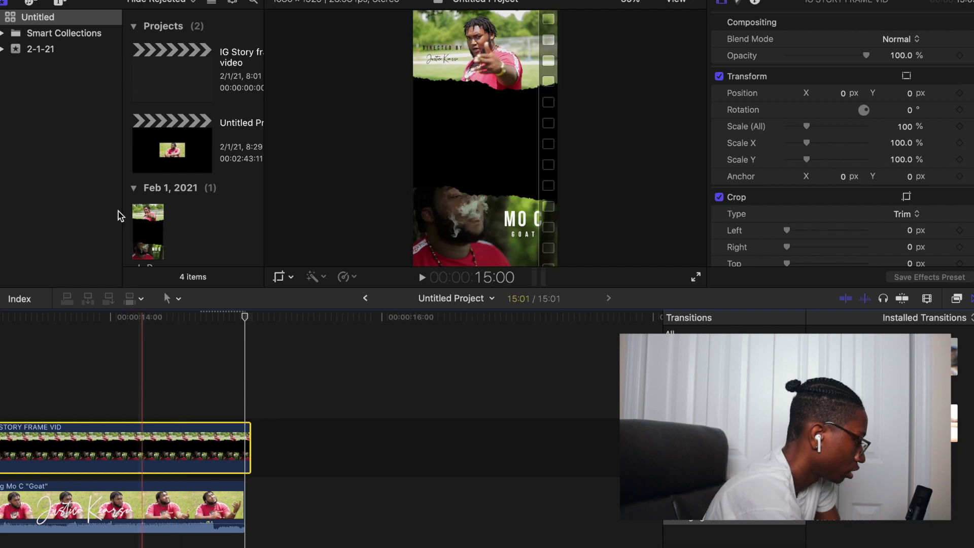
{"action": "key", "text": "alt+bracketright"}
{"action": "left_click", "coordinate": [253, 454]}
{"action": "key", "text": "super+minus"}
{"action": "key", "text": "super+minus"}
{"action": "key", "text": "super+minus"}
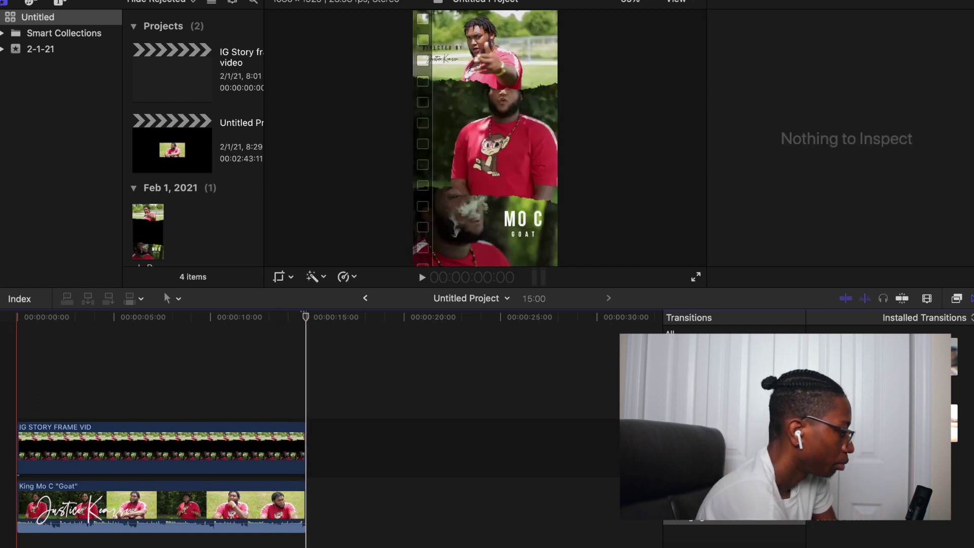
- Play the story from its start and try shifting the King Mo C "Goat" video horizontally within the frame
{"action": "key", "text": "Home"}
{"action": "key", "text": "space"}
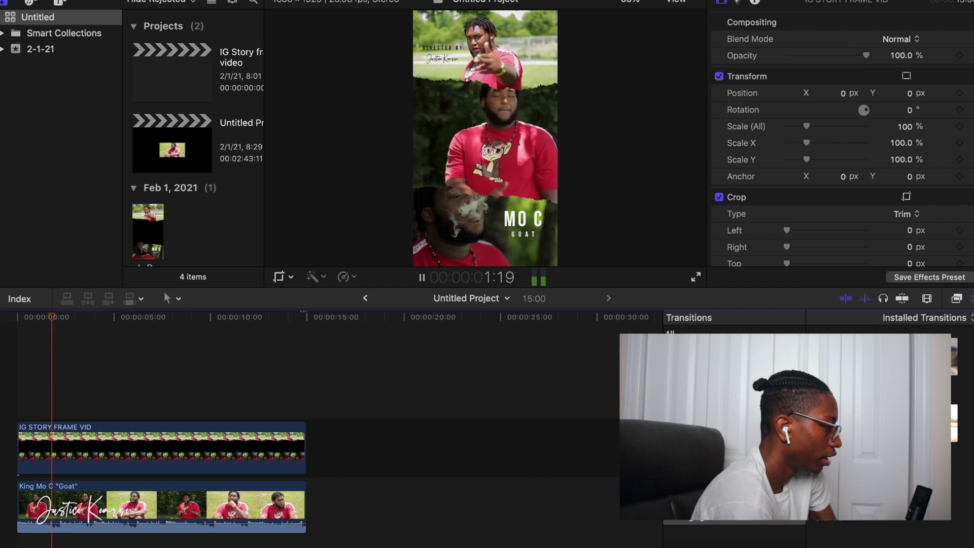
{"action": "key", "text": "space"}
{"action": "left_click", "coordinate": [74, 500]}
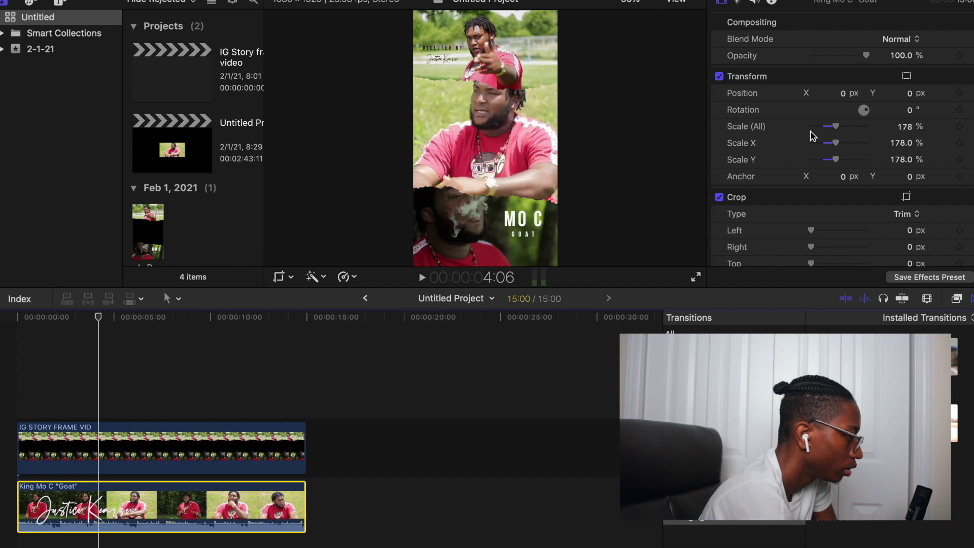
{"action": "mouse_move", "coordinate": [844, 94]}
{"action": "left_mouse_down"}
{"action": "mouse_move", "coordinate": [833, 94]}
{"action": "mouse_move", "coordinate": [845, 97]}
{"action": "left_mouse_up"}
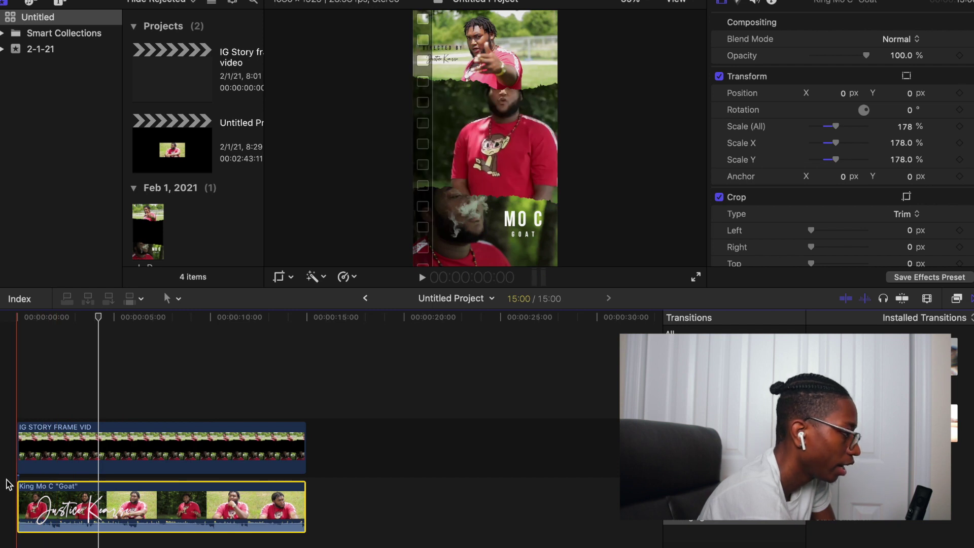
- Export the project with the Export File 1 destination, using H.264 video and audio, to the Desktop as "IG Story frame vid"
{"action": "left_click", "coordinate": [956, 2]}
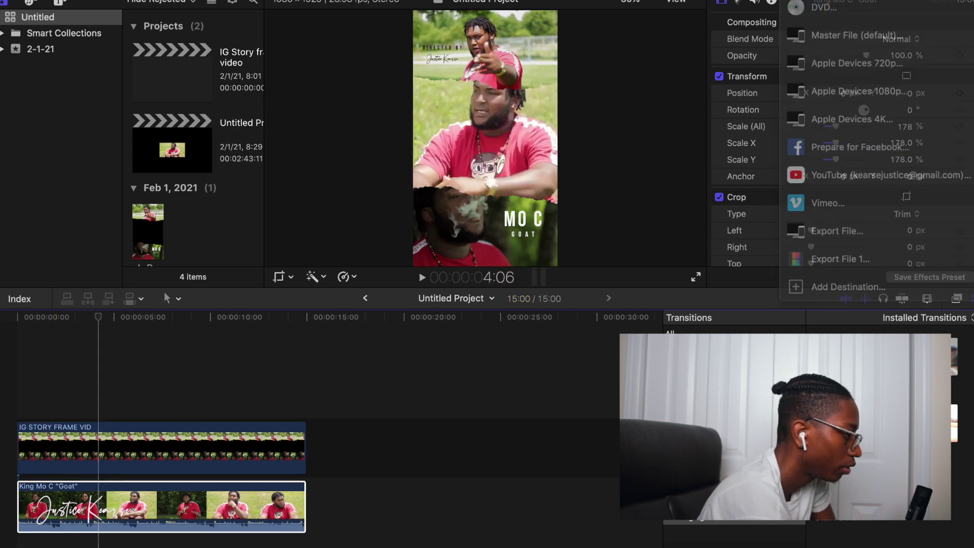
{"action": "left_click", "coordinate": [876, 261]}
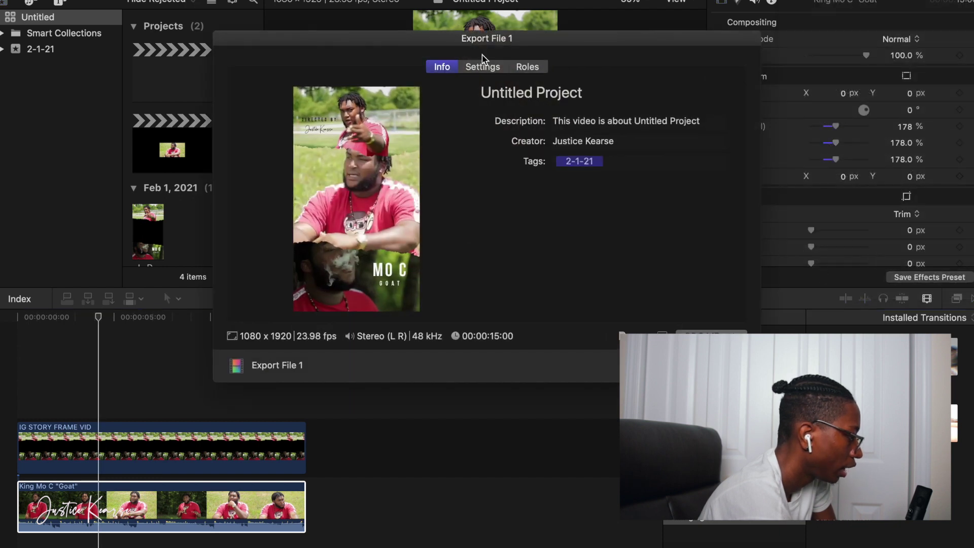
{"action": "left_click", "coordinate": [490, 68]}
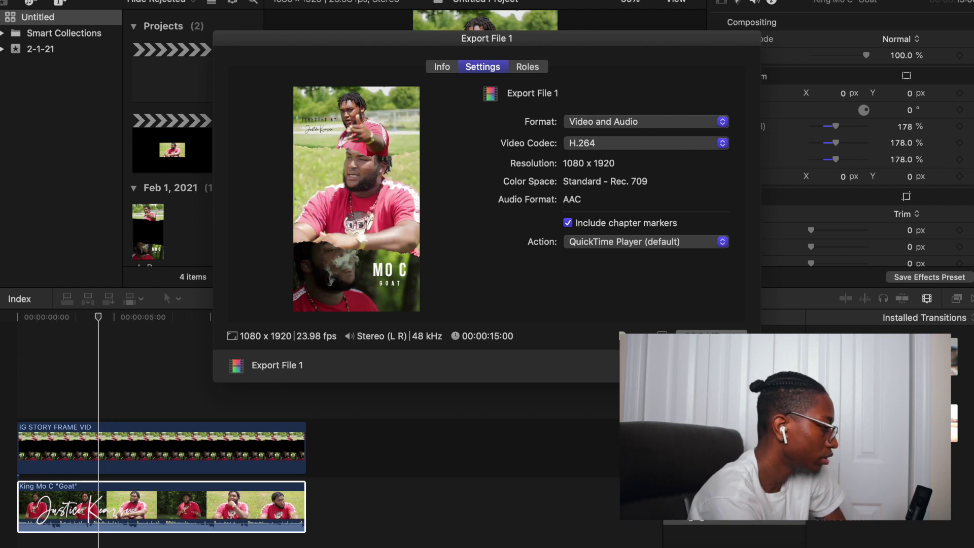
{"action": "key", "text": "Return"}
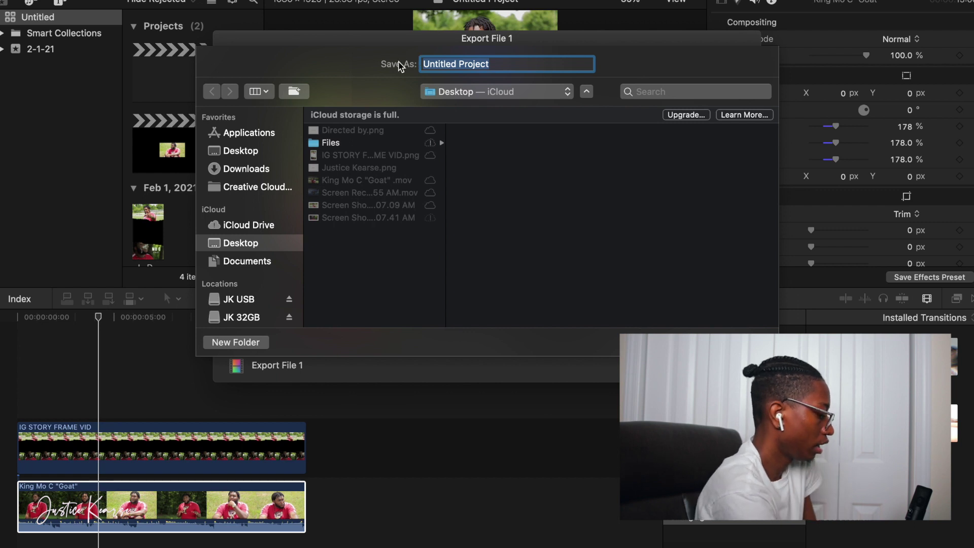
{"action": "key", "text": "BackSpace"}
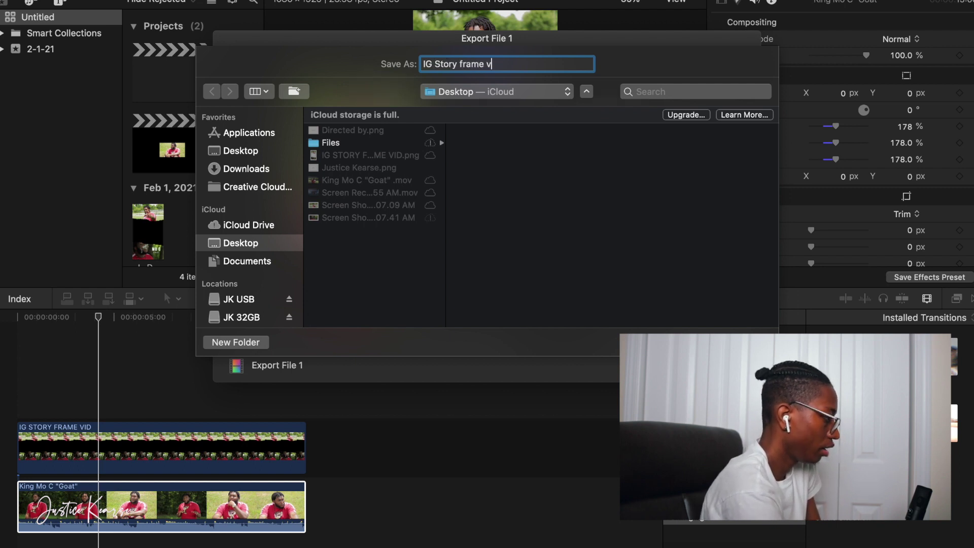
{"action": "type", "text": "IG Story frame vid"}
{"action": "key", "text": "Return"}
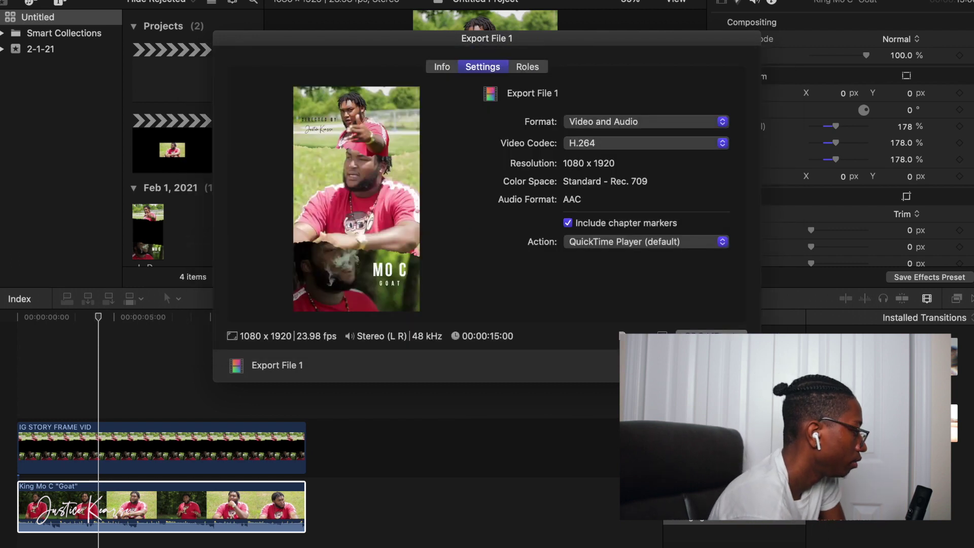